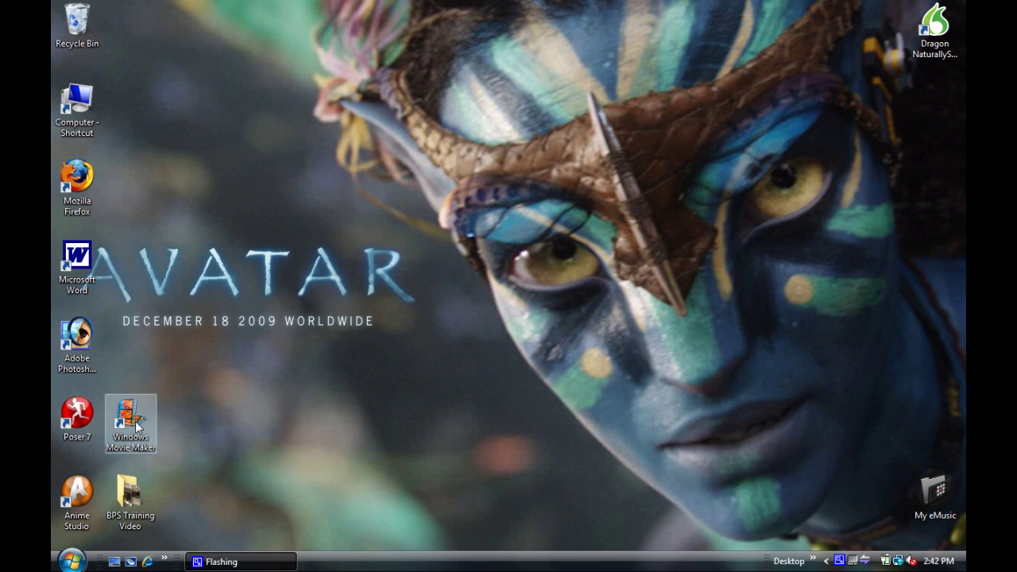
# - Search the installed programs for "movie" and launch Windows Movie Maker
pyautogui.click(73, 562)
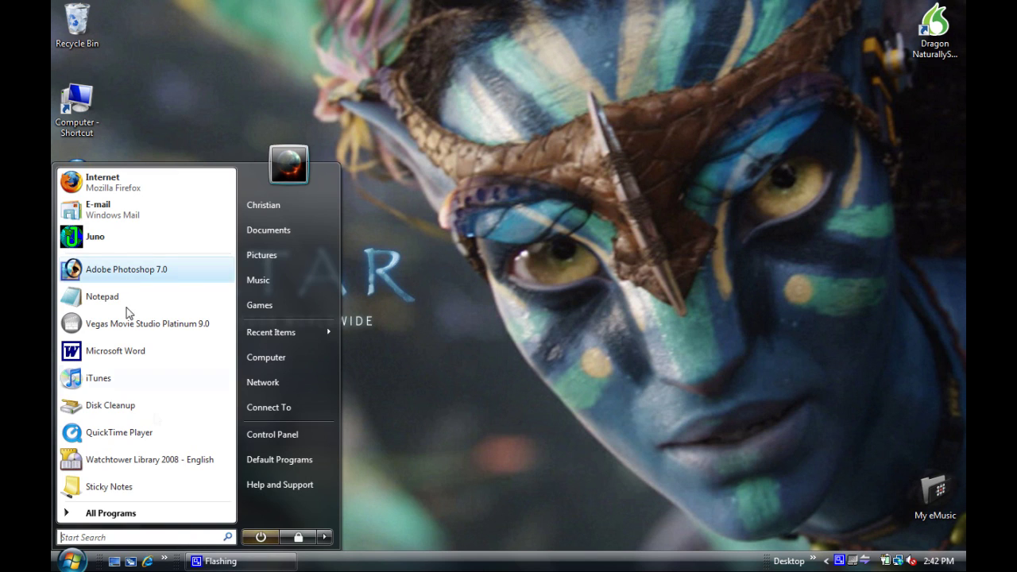
pyautogui.click(131, 514)
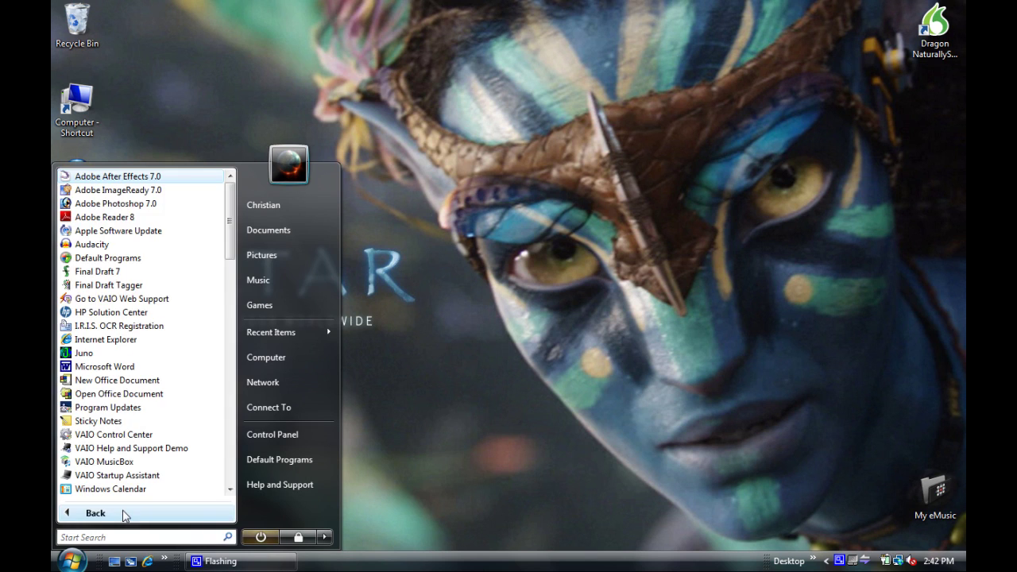
pyautogui.moveTo(229, 226); pyautogui.dragTo(231, 348)
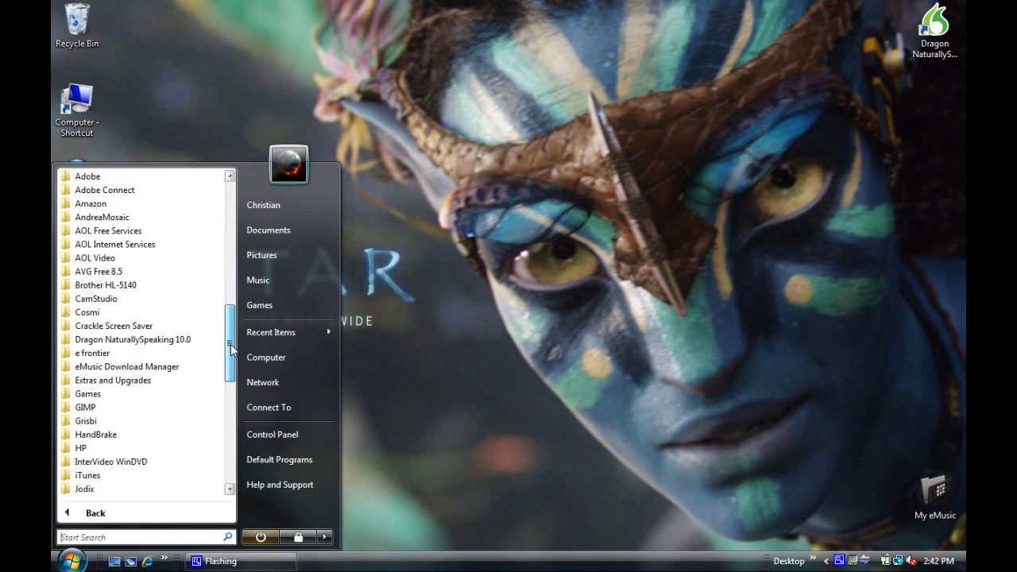
pyautogui.click(114, 538)
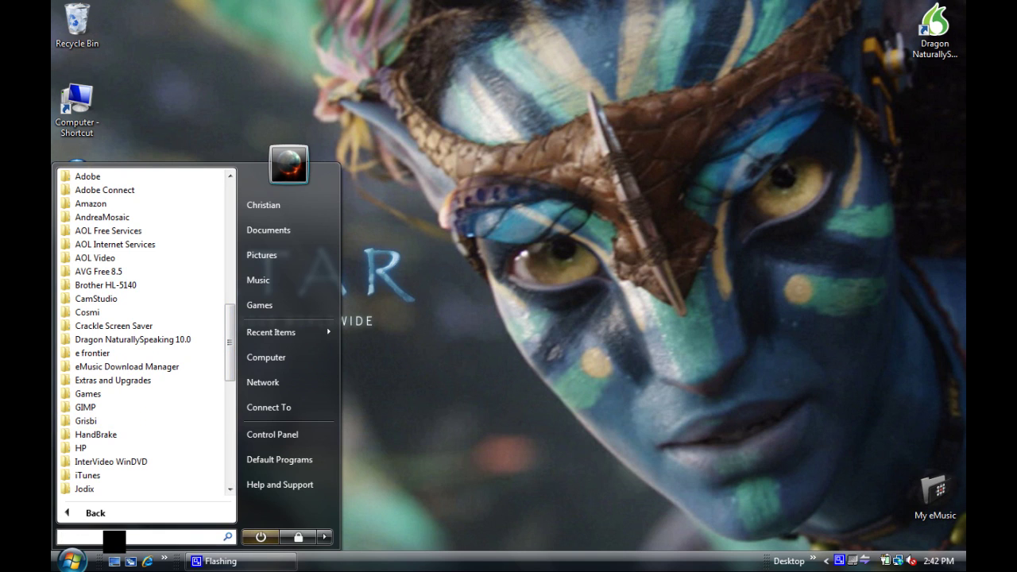
pyautogui.write('movie')
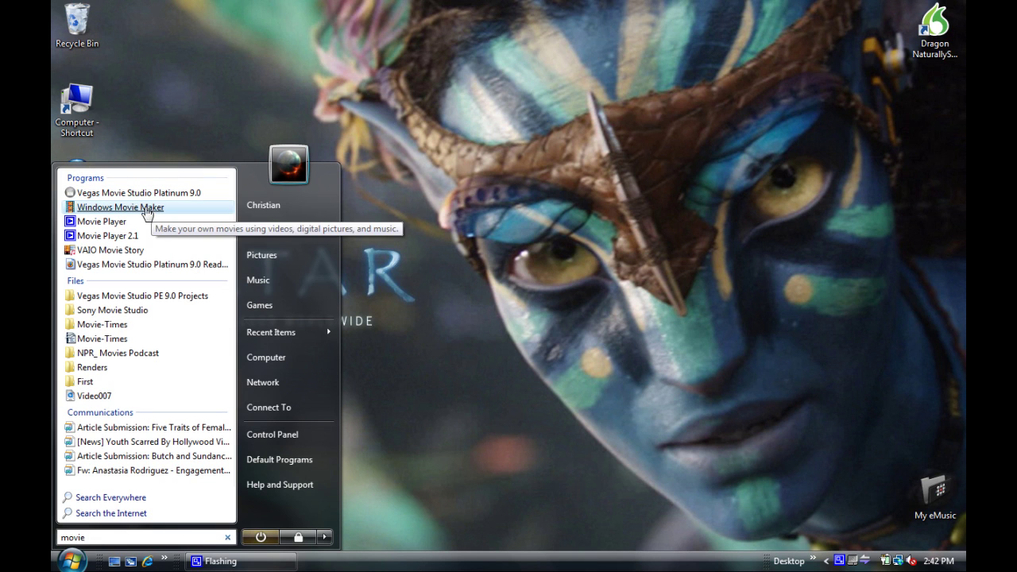
pyautogui.click(380, 277)
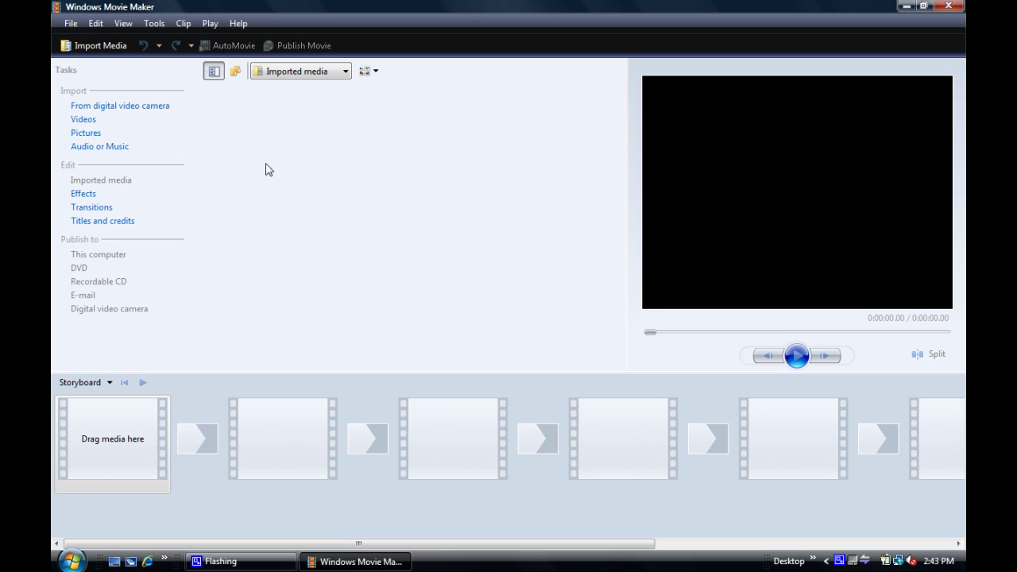
# - Import the five videos Tape 1 - Clip 012 through Clip 016 from the BPS Training Video folder on the desktop
pyautogui.click(93, 48)
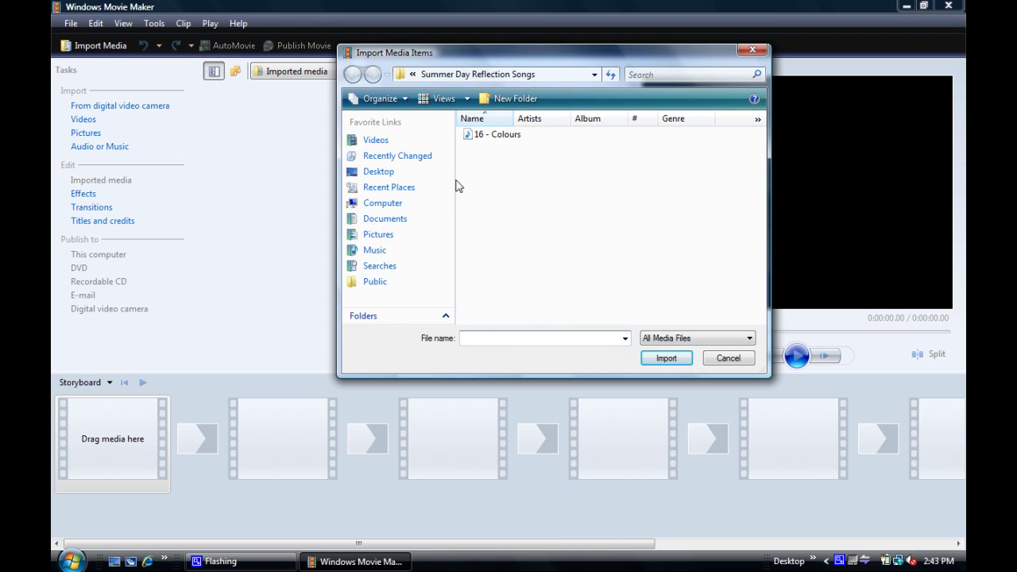
pyautogui.click(382, 172)
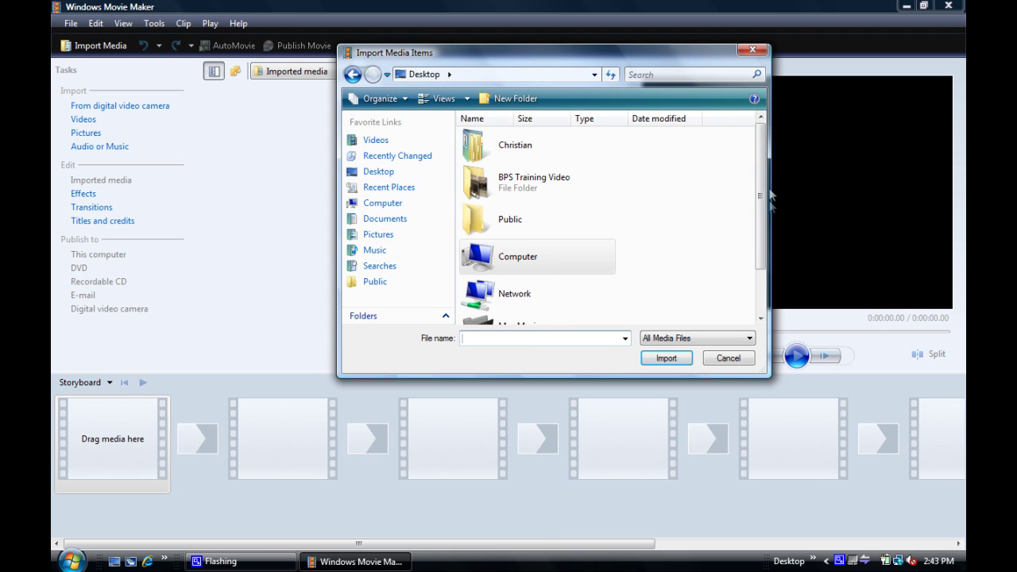
pyautogui.moveTo(766, 182); pyautogui.dragTo(765, 226)
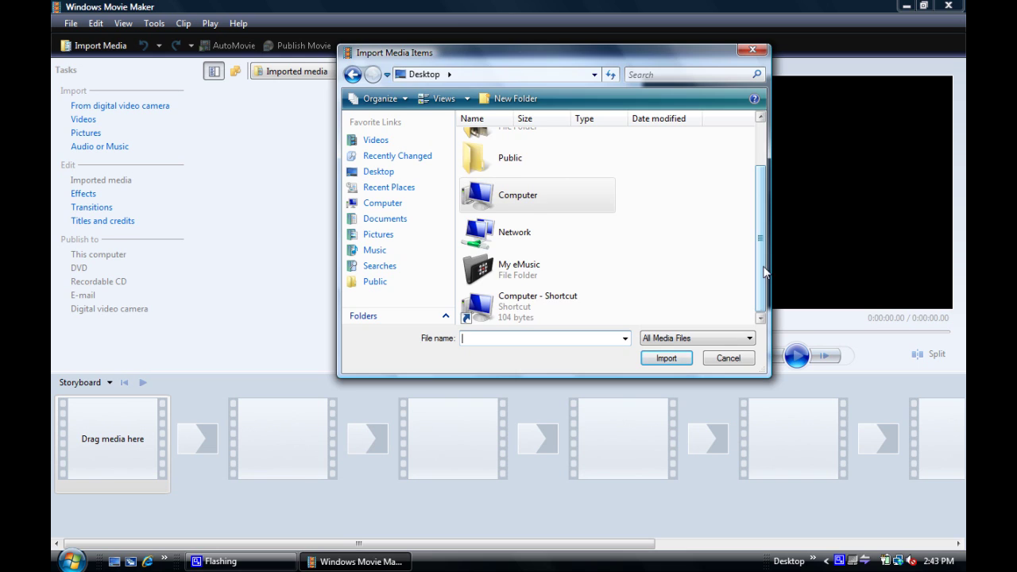
pyautogui.moveTo(762, 276); pyautogui.dragTo(763, 231)
pyautogui.doubleClick(493, 184)
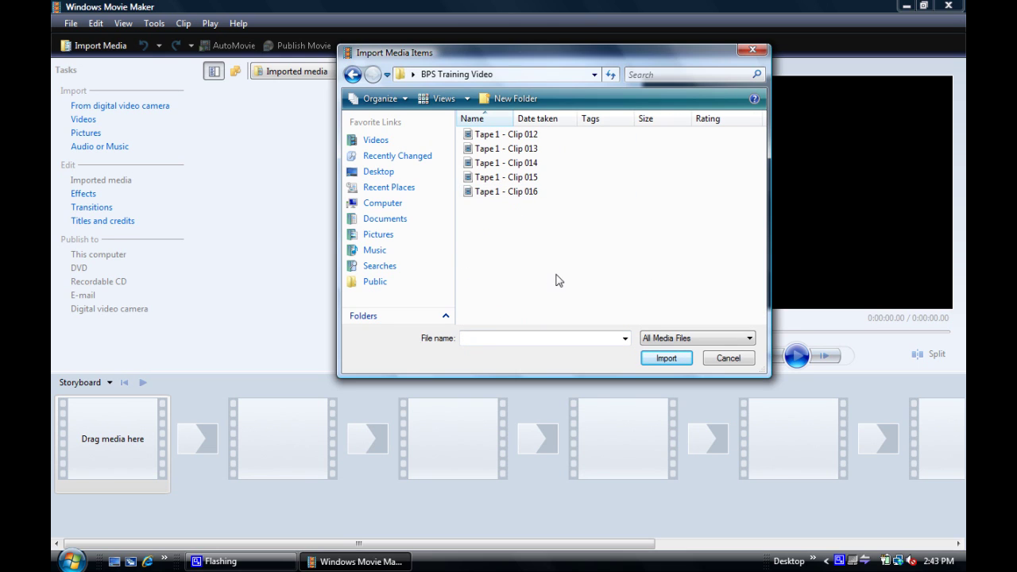
pyautogui.moveTo(500, 279); pyautogui.dragTo(671, 132)
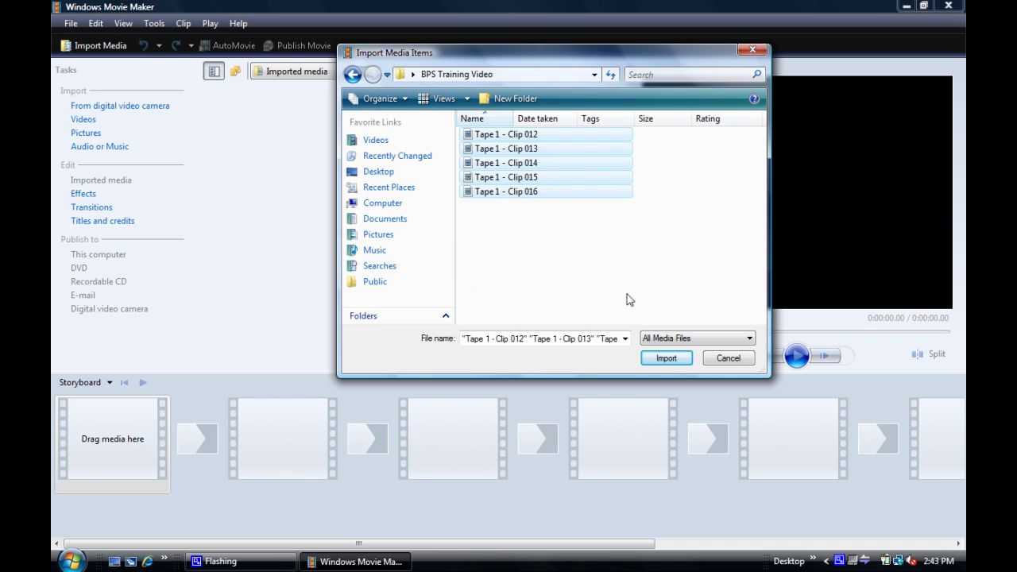
pyautogui.click(675, 361)
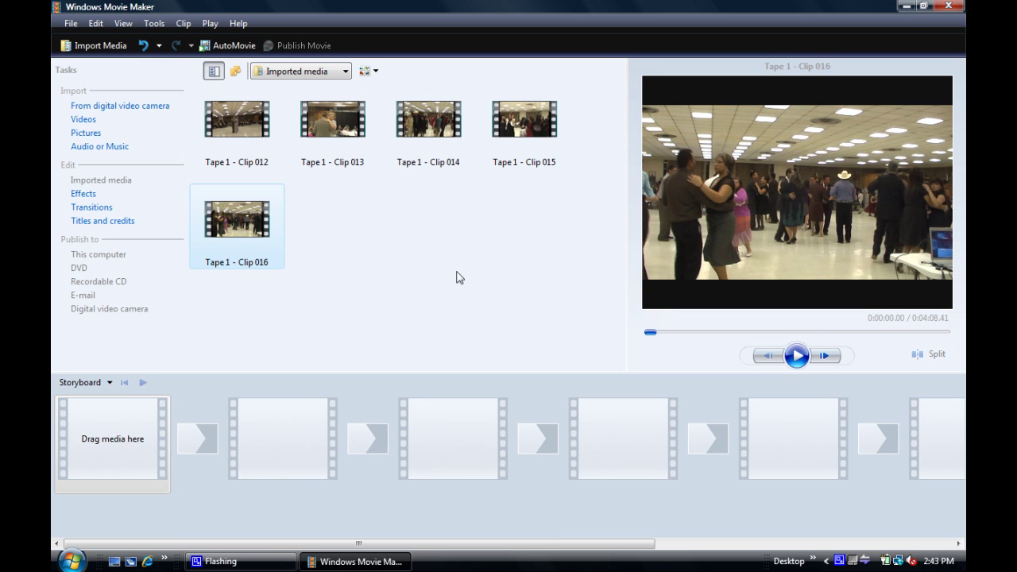
# - Preview imported clips 012, 013, 014 and 015 one after another in the media collection
pyautogui.click(263, 132)
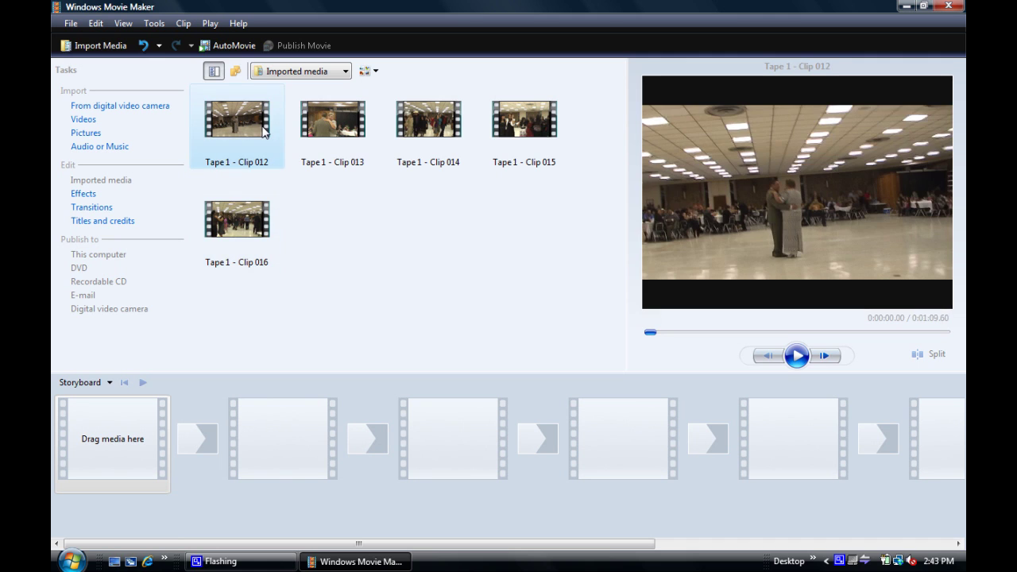
pyautogui.click(348, 127)
pyautogui.click(445, 126)
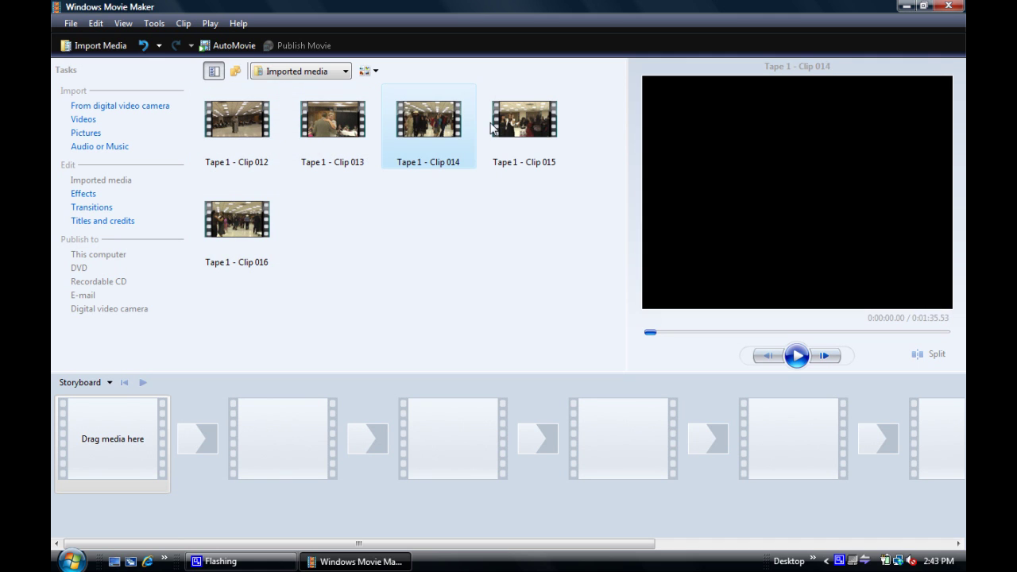
pyautogui.click(528, 131)
pyautogui.click(435, 266)
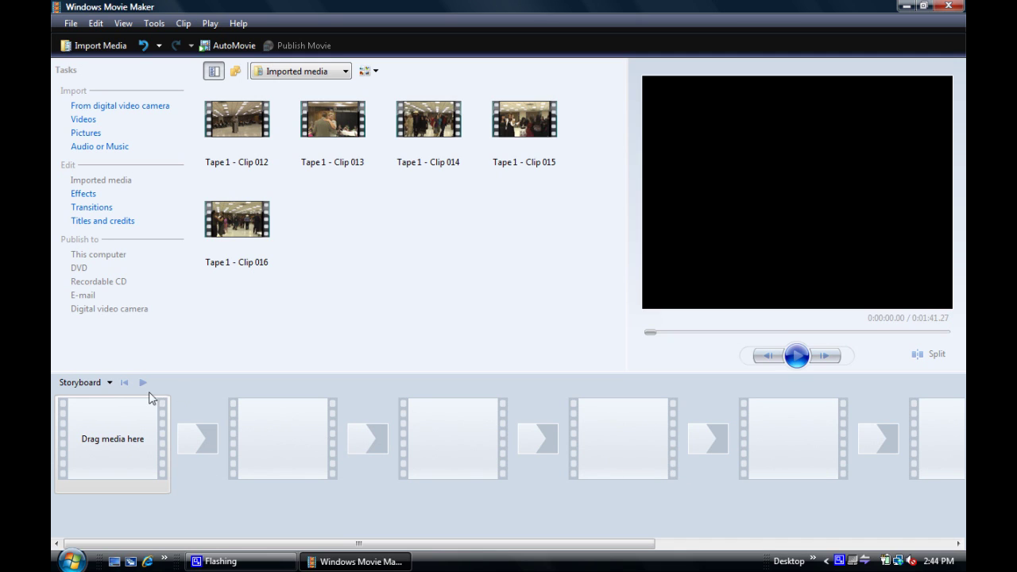
# - Switch from the storyboard to the timeline and place clips 012 through 016 in order on the Video track
pyautogui.click(105, 382)
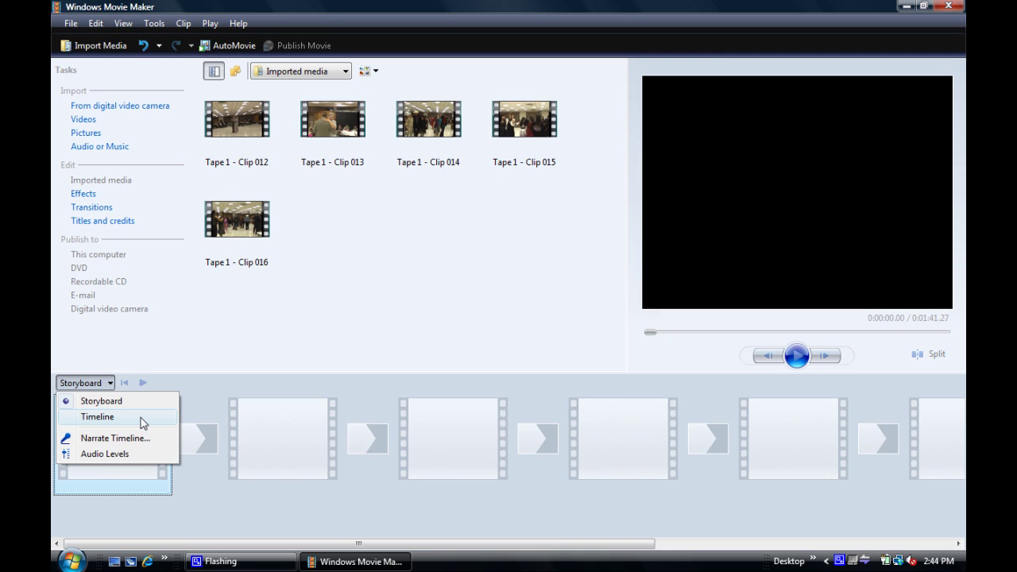
pyautogui.click(90, 423)
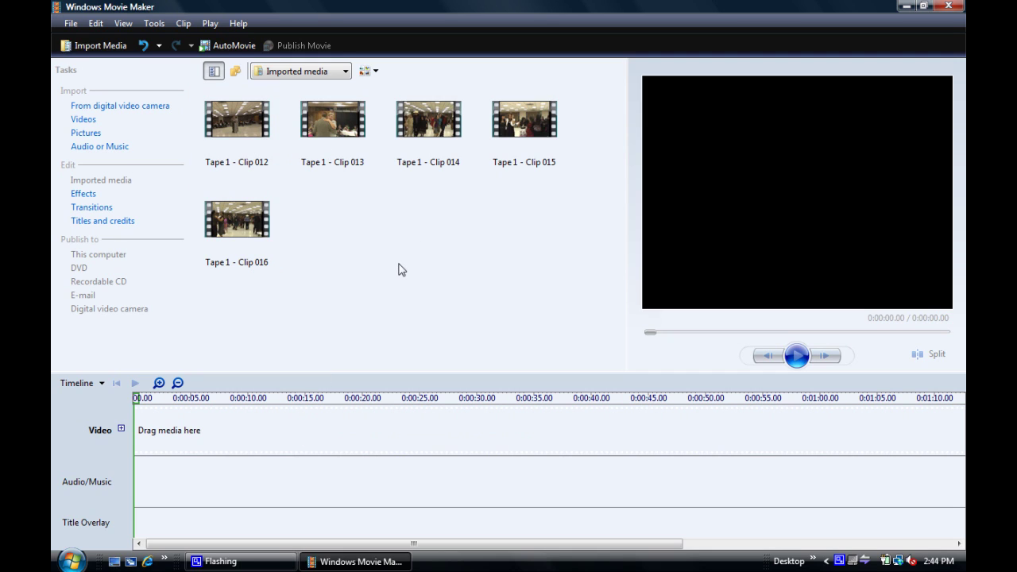
pyautogui.moveTo(236, 113); pyautogui.dragTo(163, 437)
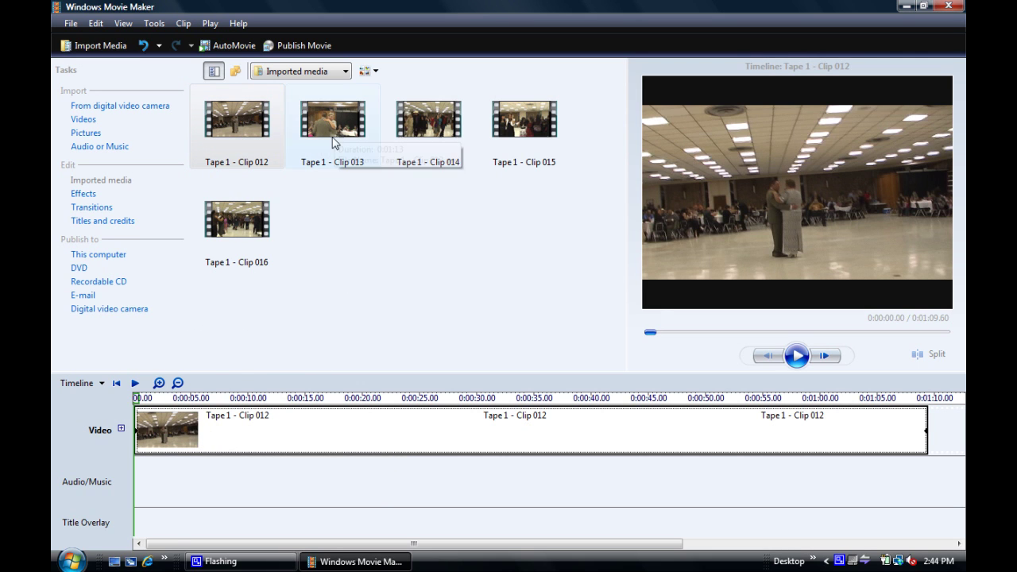
pyautogui.click(178, 383)
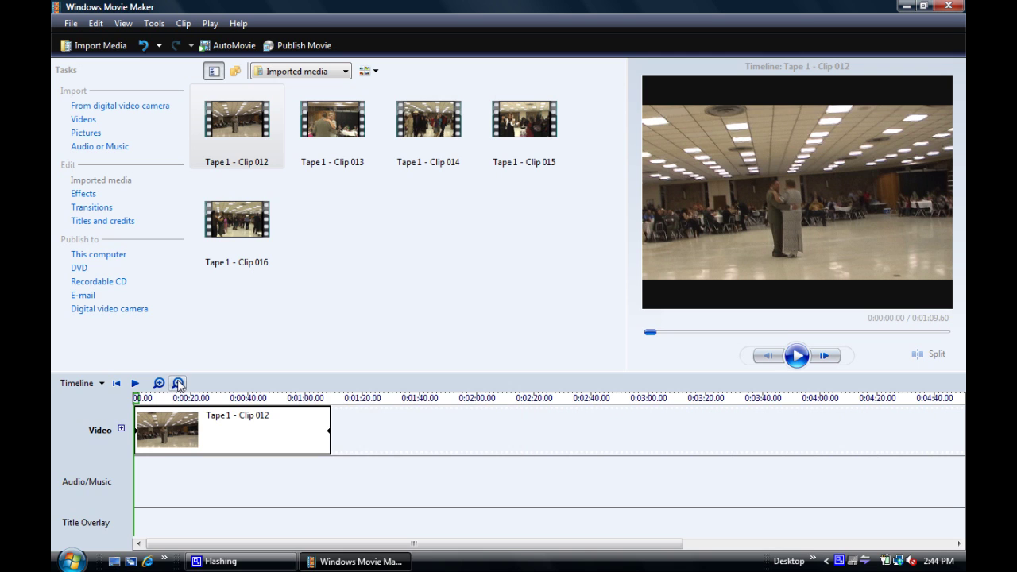
pyautogui.moveTo(343, 131); pyautogui.dragTo(385, 415)
pyautogui.moveTo(428, 121); pyautogui.dragTo(594, 405)
pyautogui.moveTo(524, 121); pyautogui.dragTo(870, 433)
pyautogui.click(178, 383)
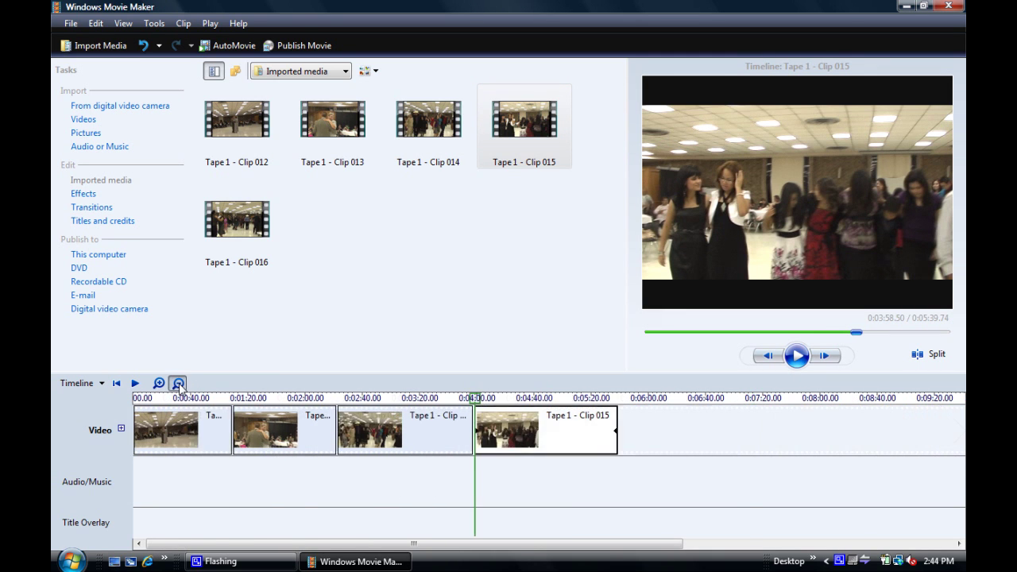
pyautogui.click(178, 383)
pyautogui.moveTo(233, 219); pyautogui.dragTo(459, 433)
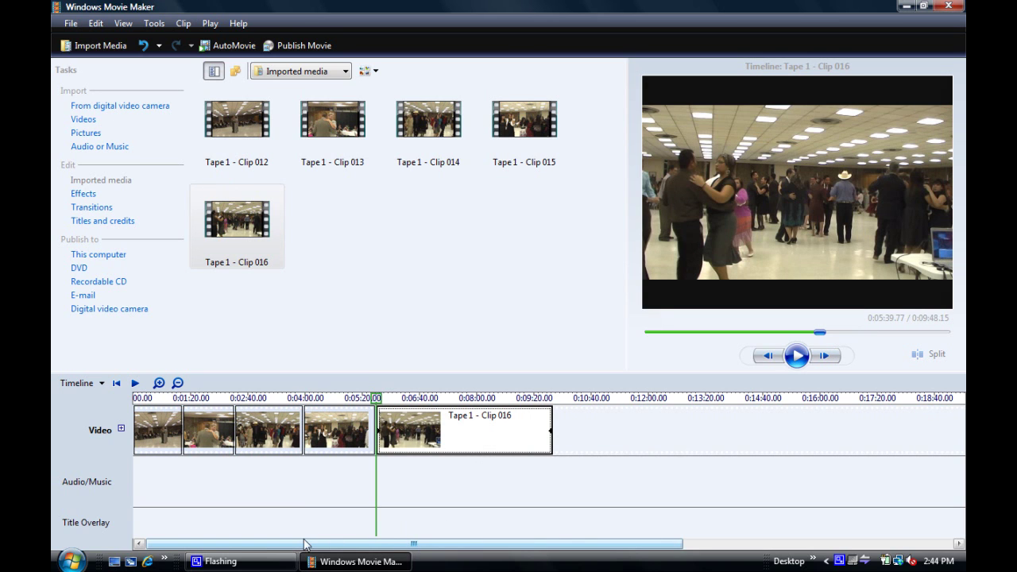
# - Play the assembled movie briefly from about 7 seconds into the first clip to check it in the preview
pyautogui.press('pagedown')
pyautogui.moveTo(336, 546); pyautogui.dragTo(180, 547)
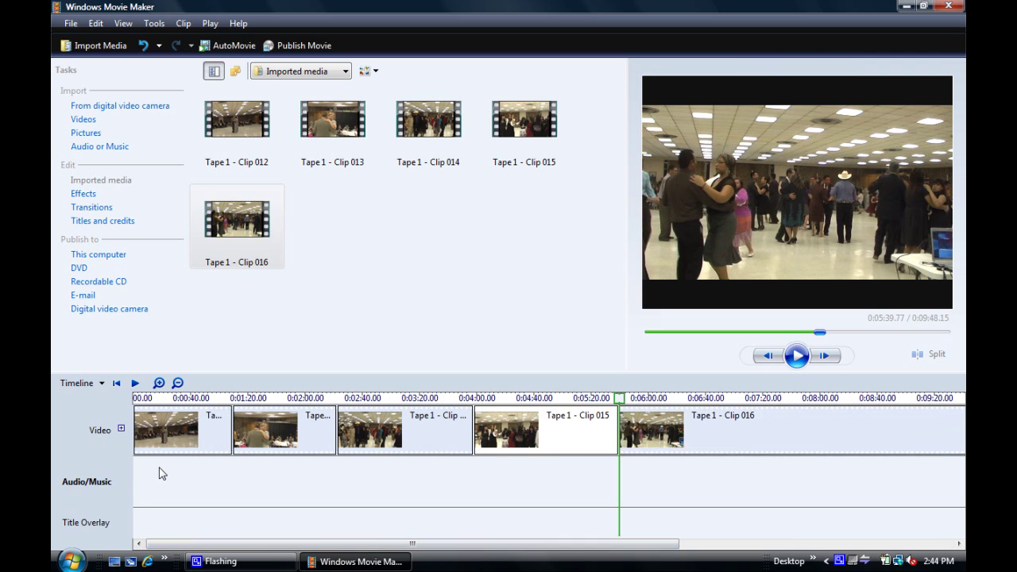
pyautogui.click(143, 429)
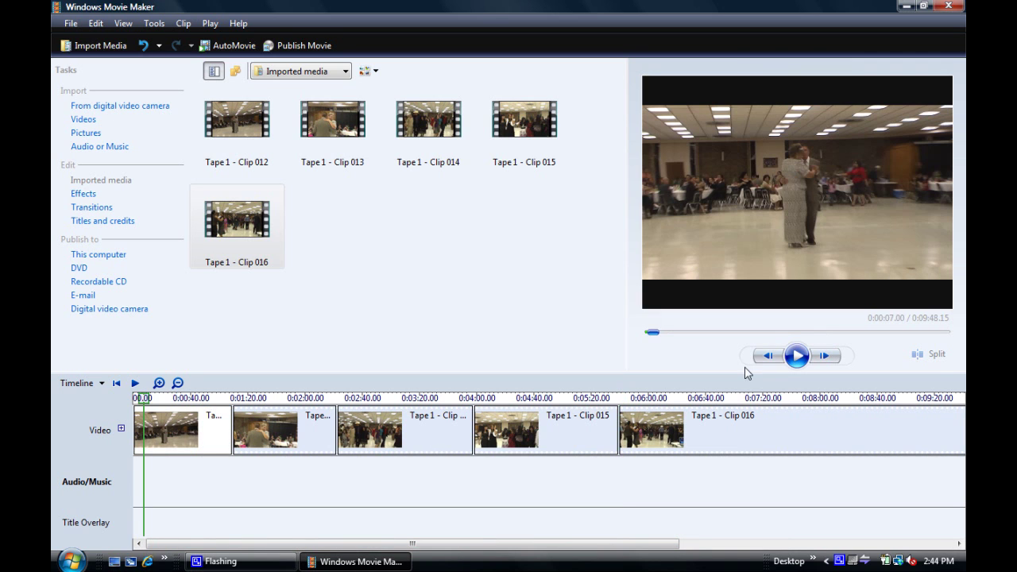
pyautogui.click(807, 359)
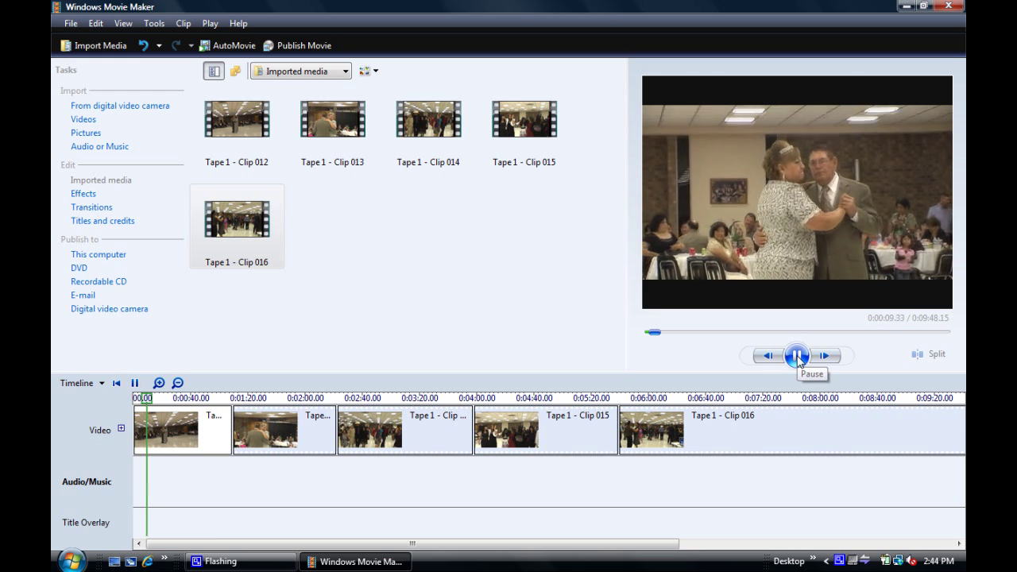
pyautogui.moveTo(749, 411); pyautogui.dragTo(517, 498)
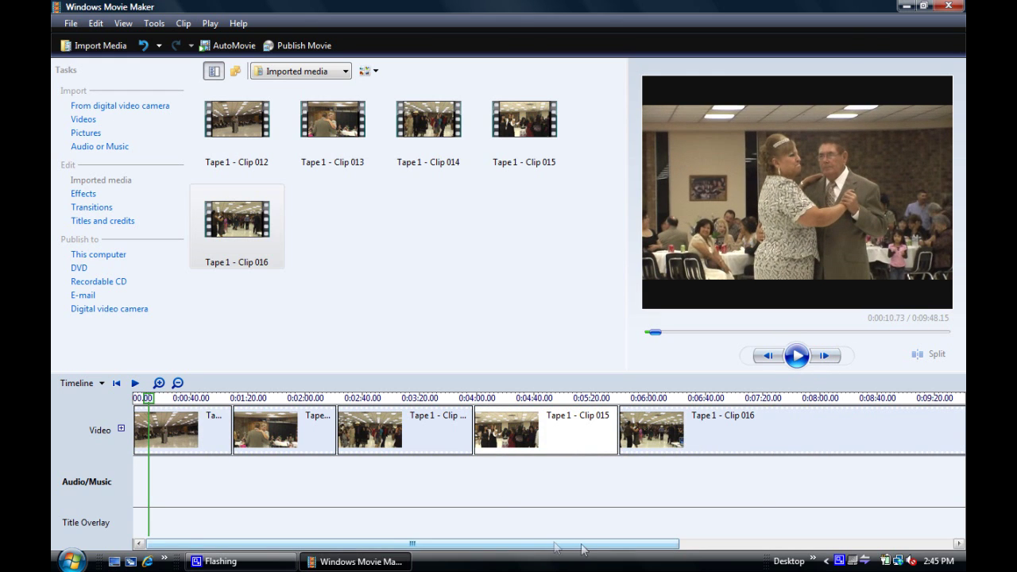
pyautogui.moveTo(413, 539); pyautogui.dragTo(377, 547)
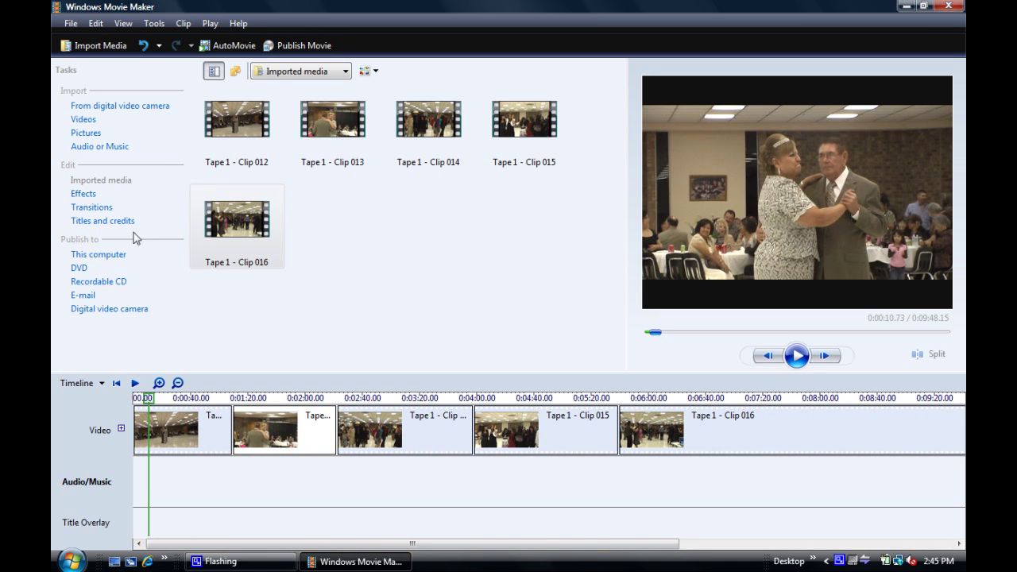
# - Step through the clips on the Video track, from Clip 012 to Clip 016, and review each in the preview
pyautogui.click(432, 306)
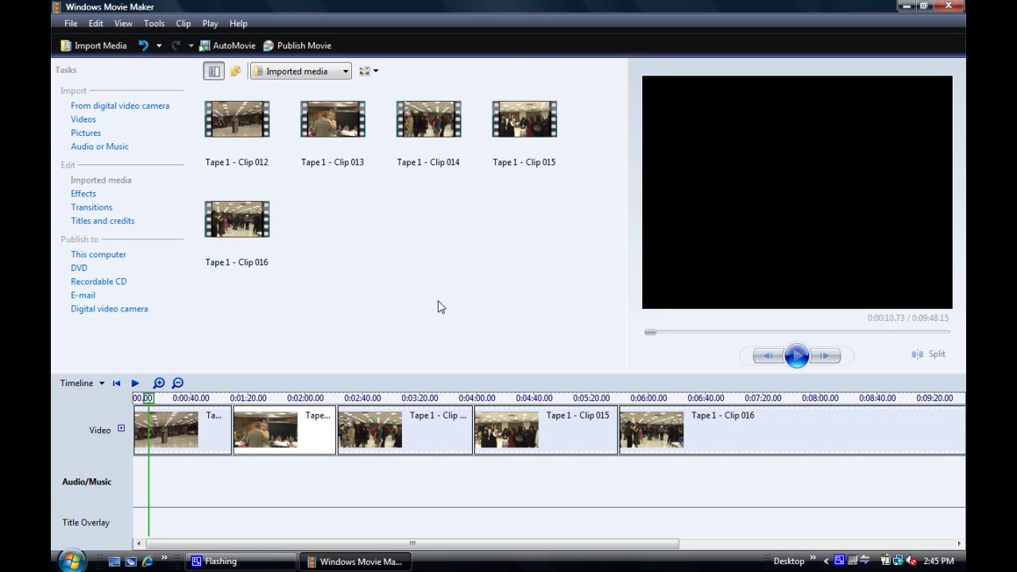
pyautogui.click(185, 421)
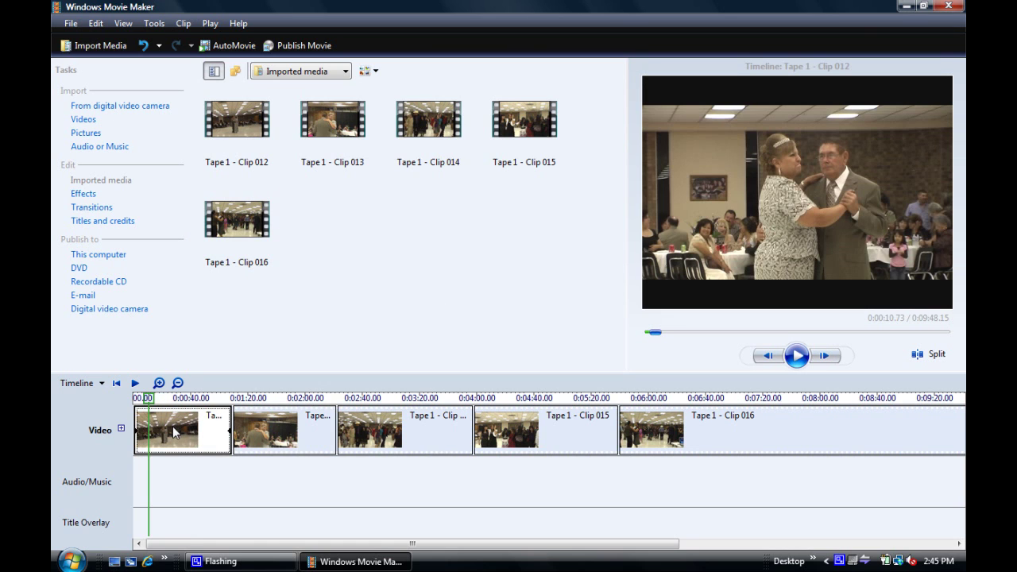
pyautogui.click(297, 429)
pyautogui.click(409, 432)
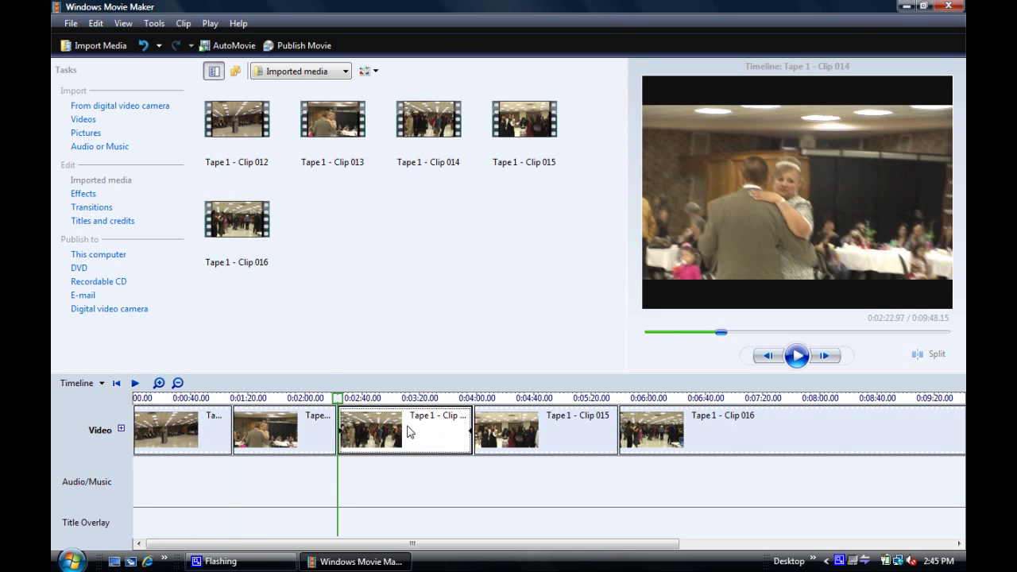
pyautogui.click(548, 434)
pyautogui.click(682, 425)
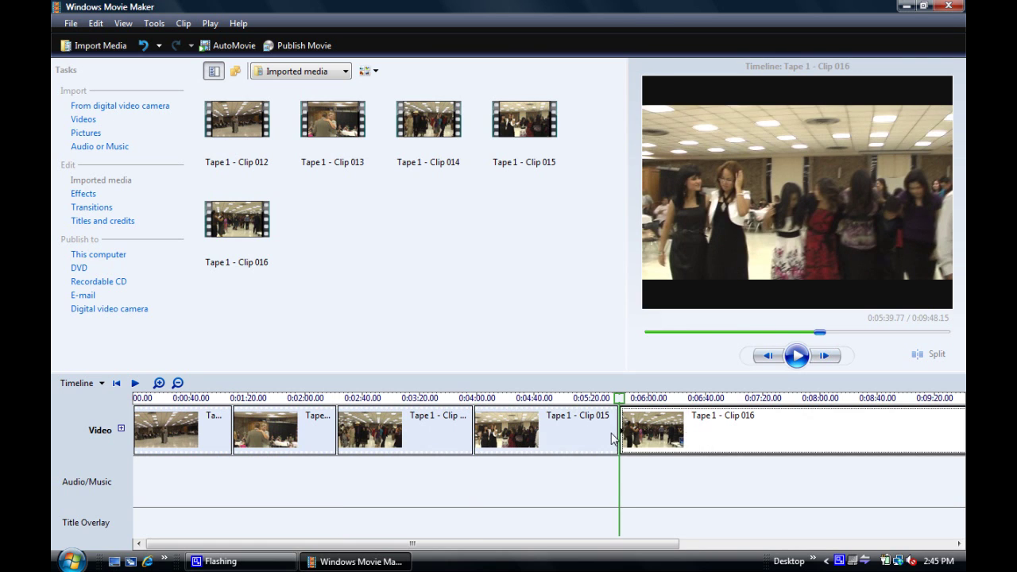
pyautogui.click(548, 433)
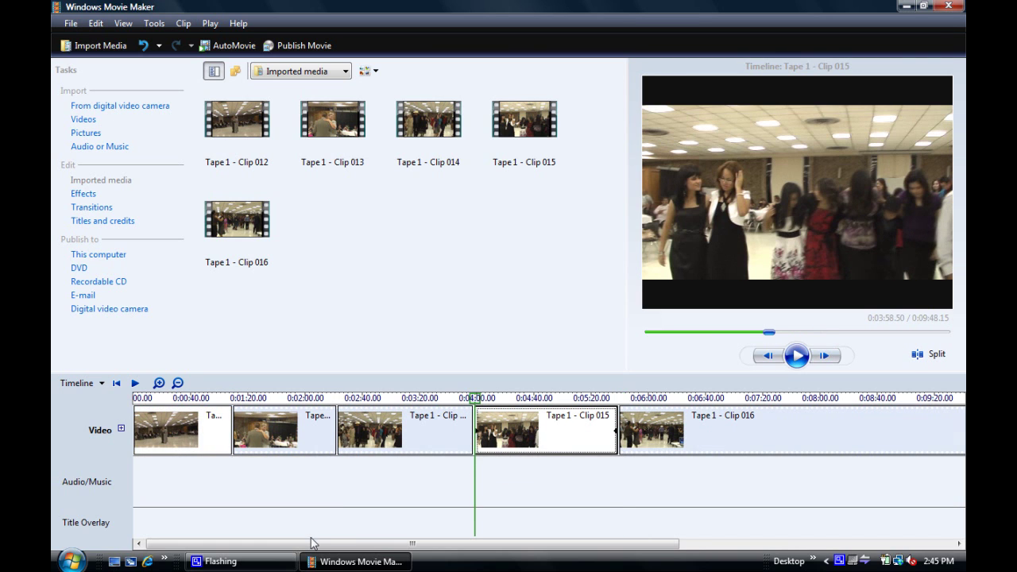
# - Start a title at the beginning of the movie and enter "Our Wedding Day" as its text
pyautogui.click(148, 429)
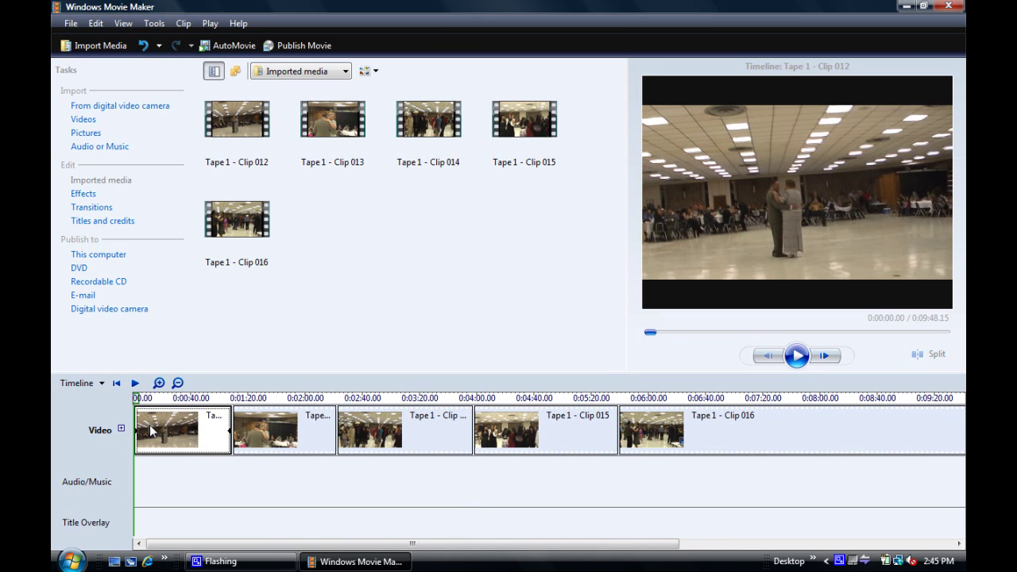
pyautogui.click(116, 225)
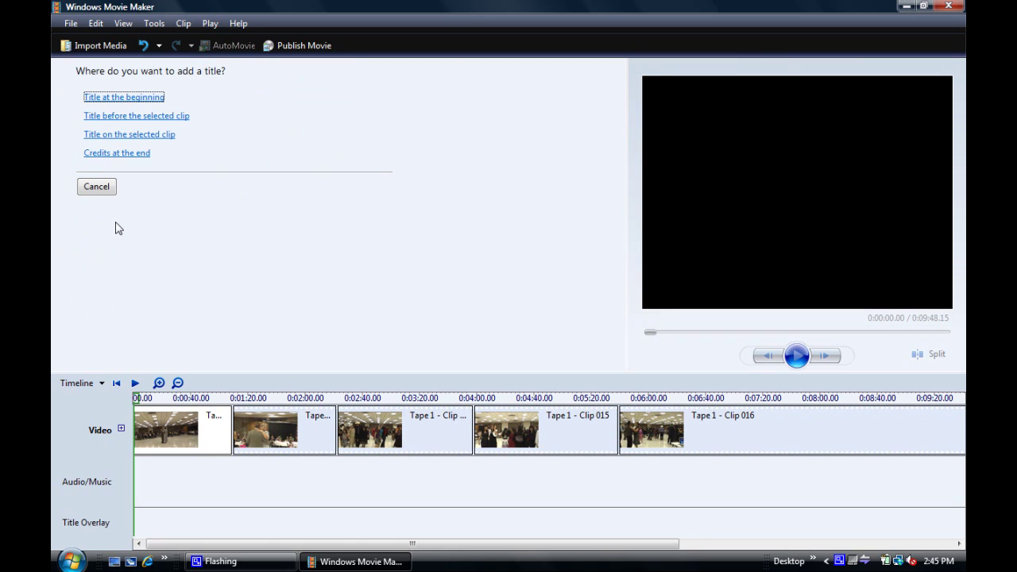
pyautogui.click(136, 104)
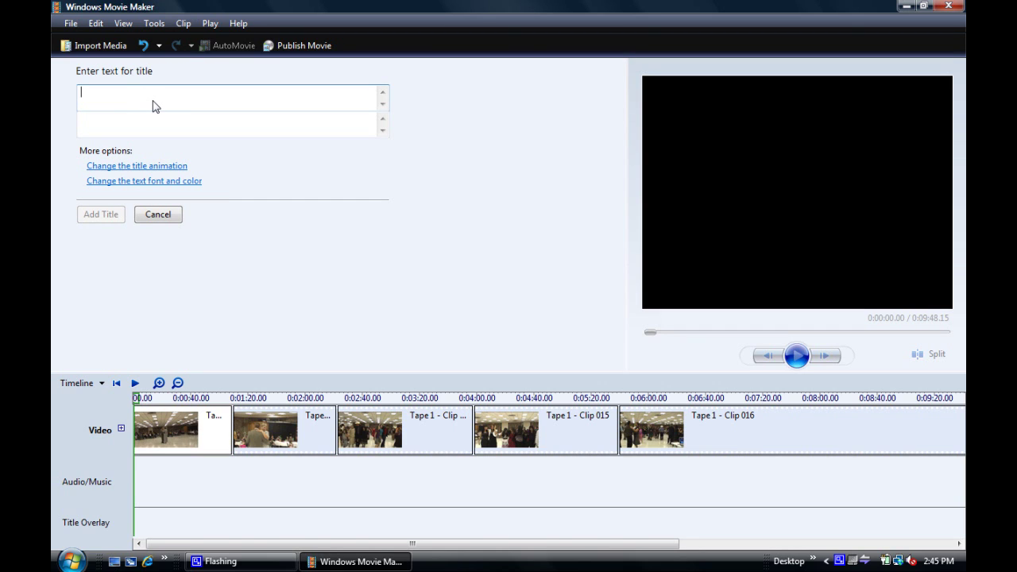
pyautogui.write('O')
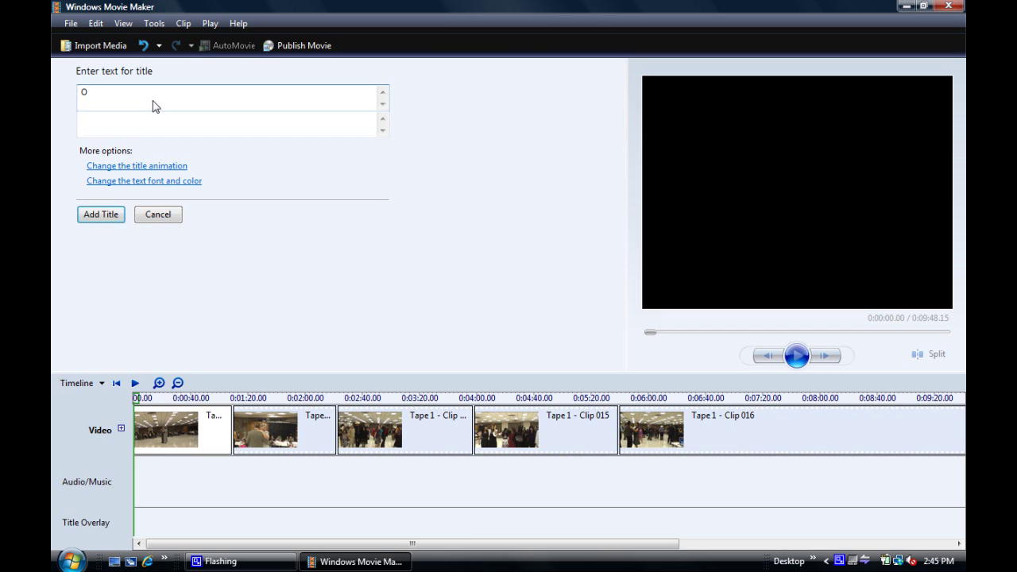
pyautogui.write('ur Wedding')
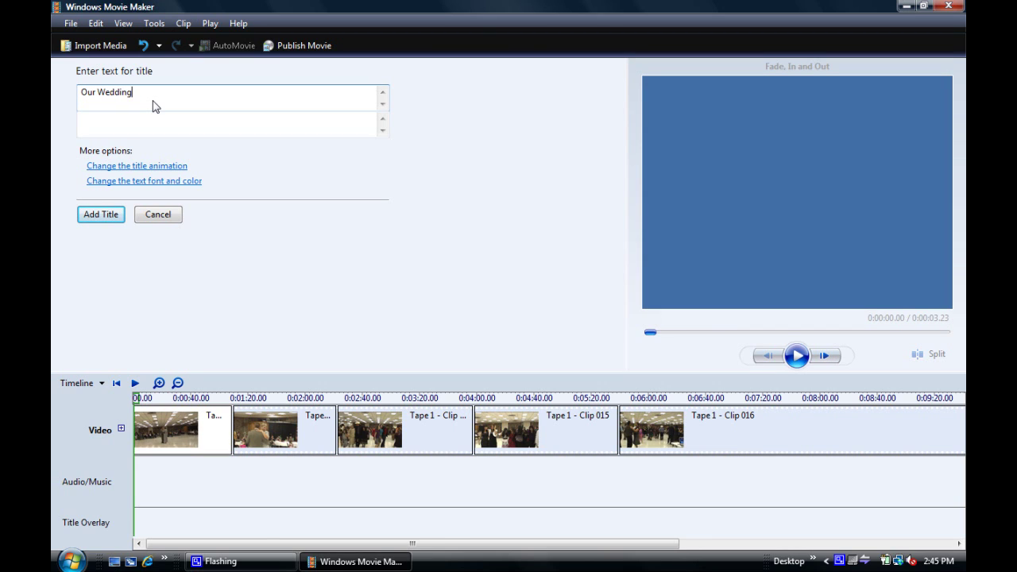
pyautogui.write(' Day')
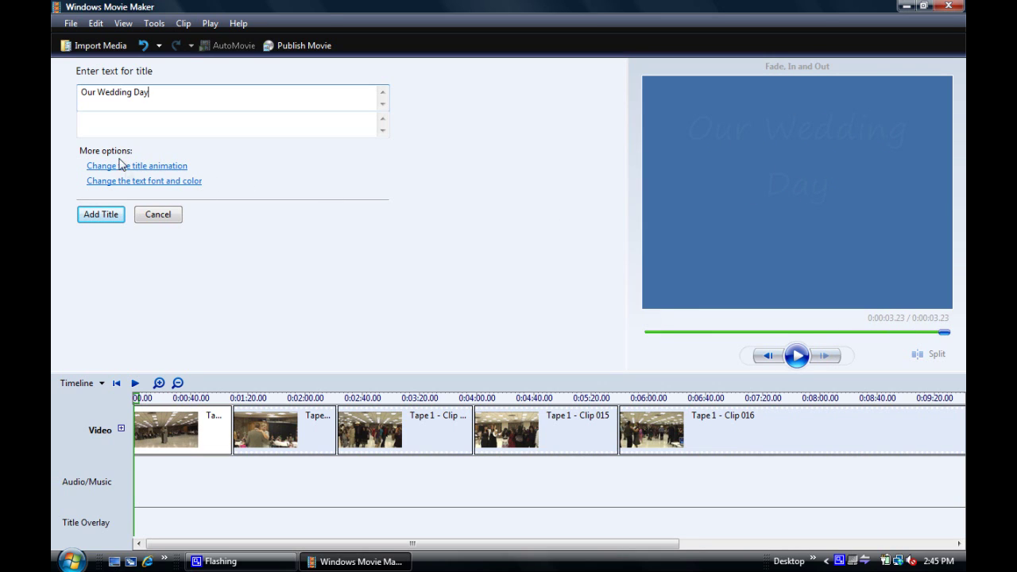
# - Set the background color of the opening title to white
pyautogui.click(178, 184)
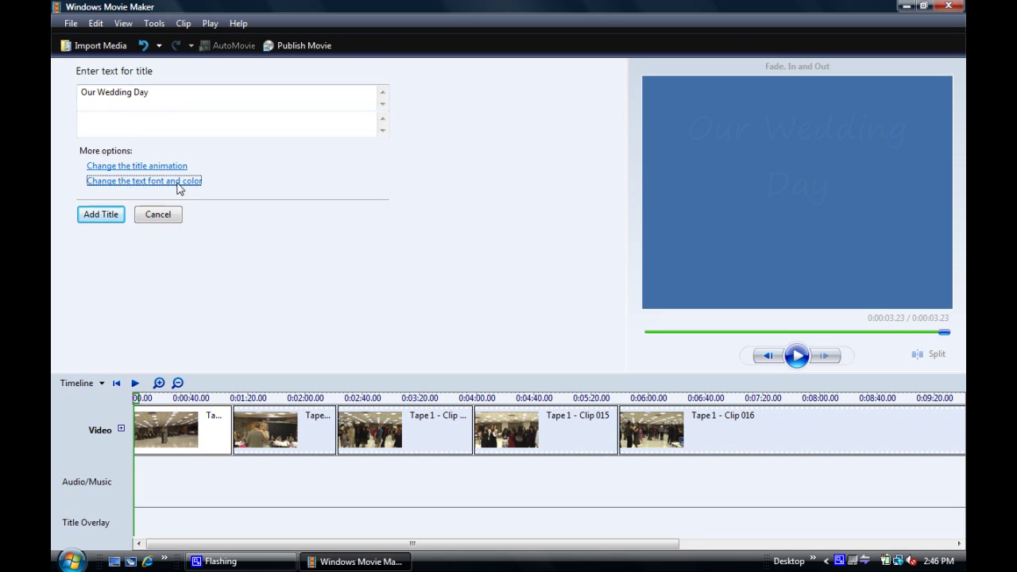
pyautogui.click(101, 142)
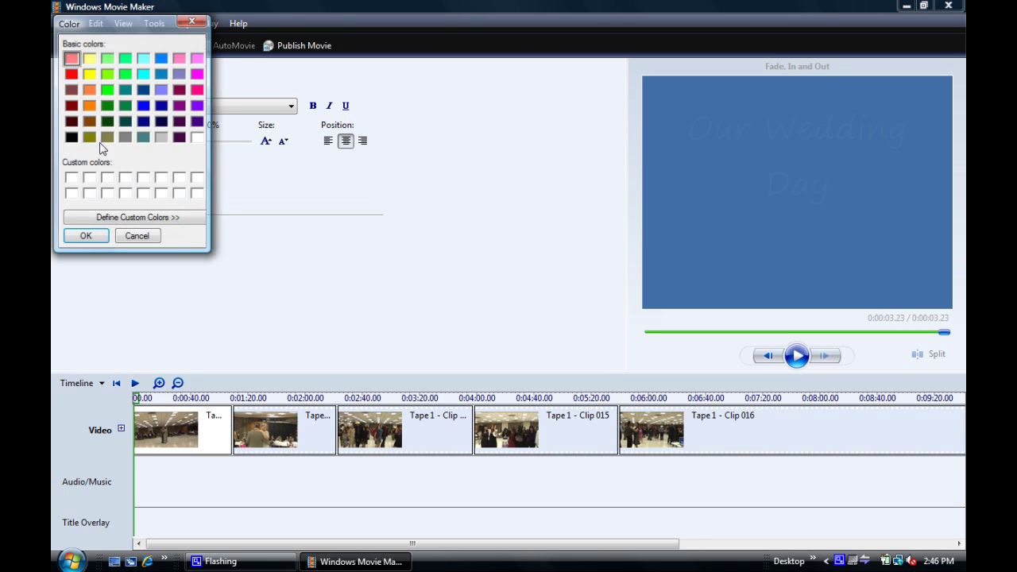
pyautogui.click(197, 139)
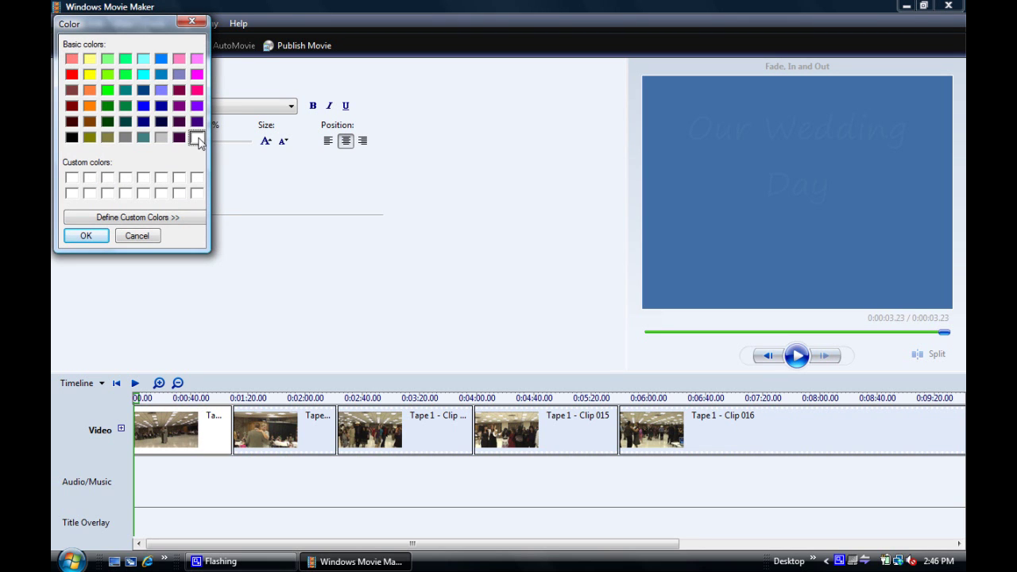
pyautogui.click(86, 236)
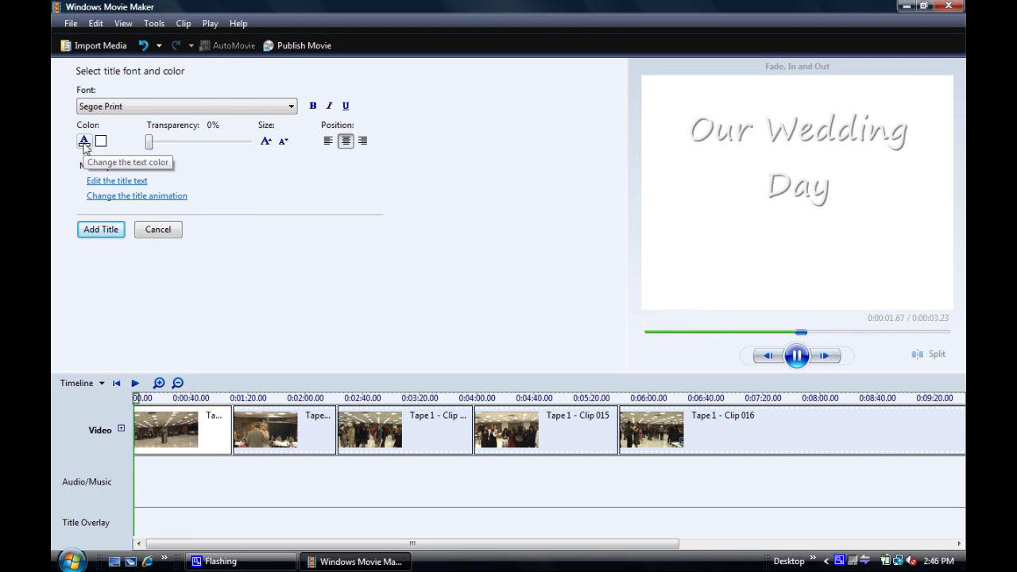
# - Set the title's text color to teal and its font to Century Gothic
pyautogui.click(85, 144)
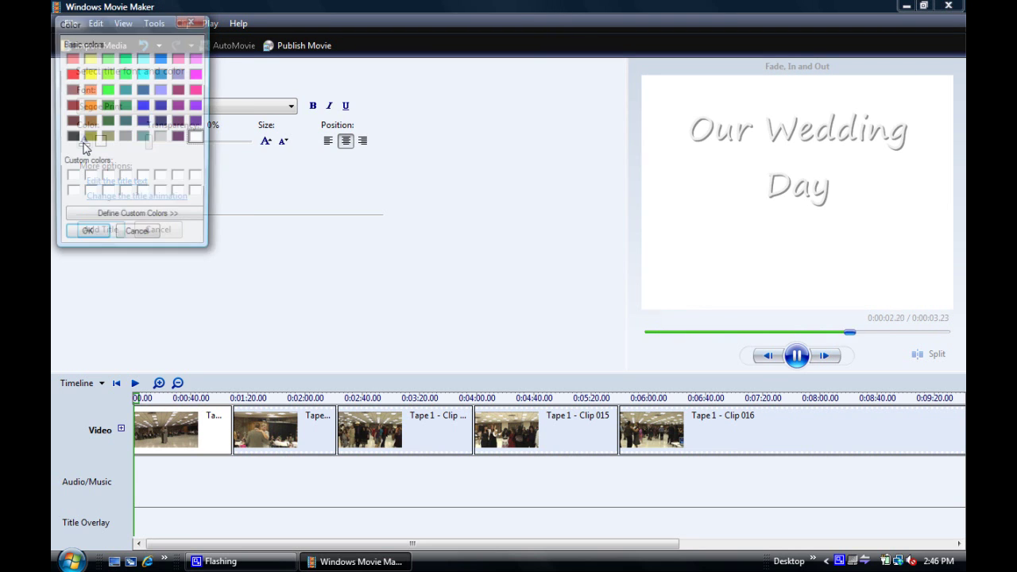
pyautogui.click(126, 91)
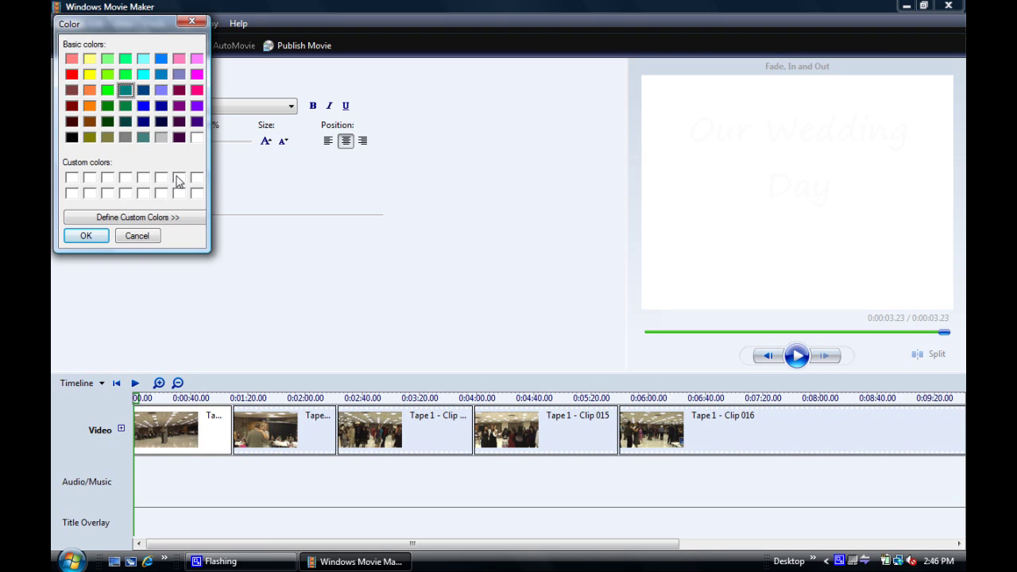
pyautogui.click(87, 237)
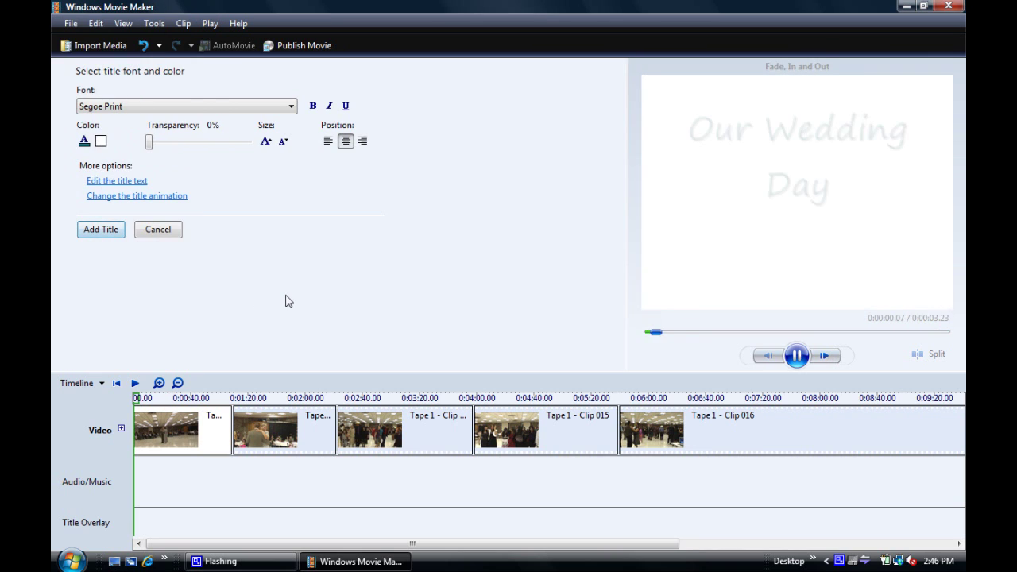
pyautogui.click(290, 106)
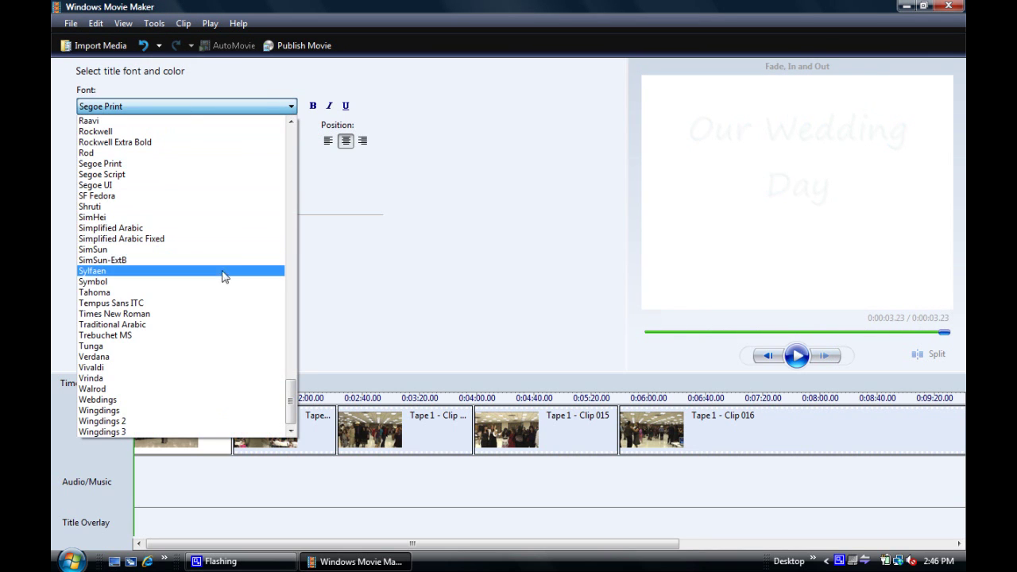
pyautogui.moveTo(293, 395); pyautogui.dragTo(302, 173)
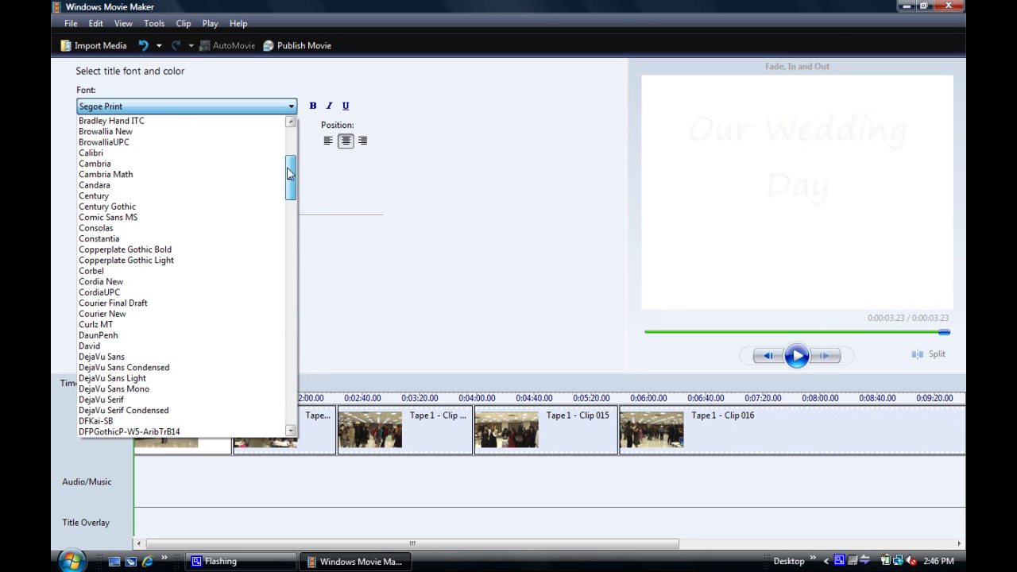
pyautogui.click(209, 207)
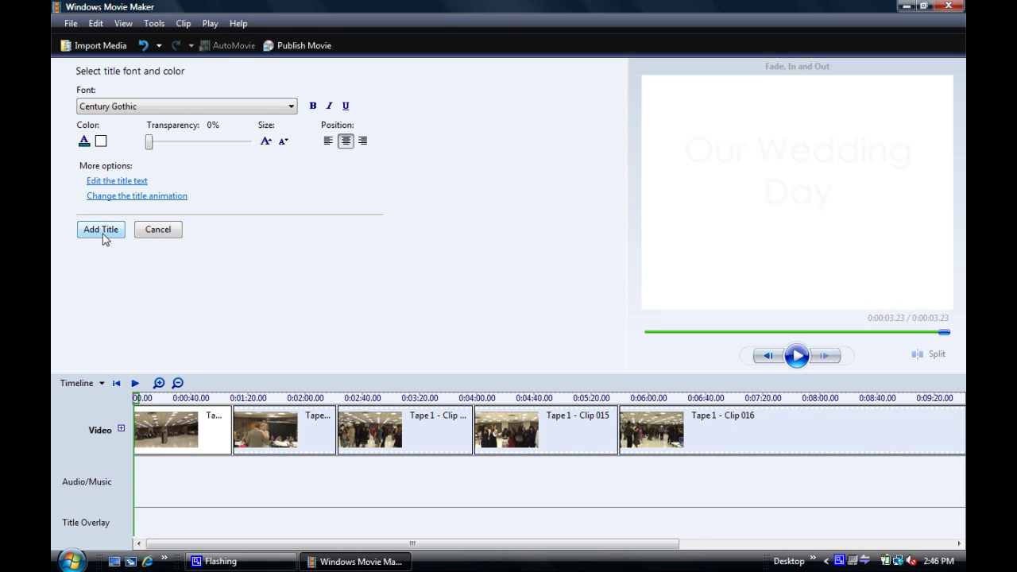
# - Try the Scroll, Inverted and Fly Out title animations, choose Fade, Wipe, and add the title to the movie
pyautogui.click(134, 196)
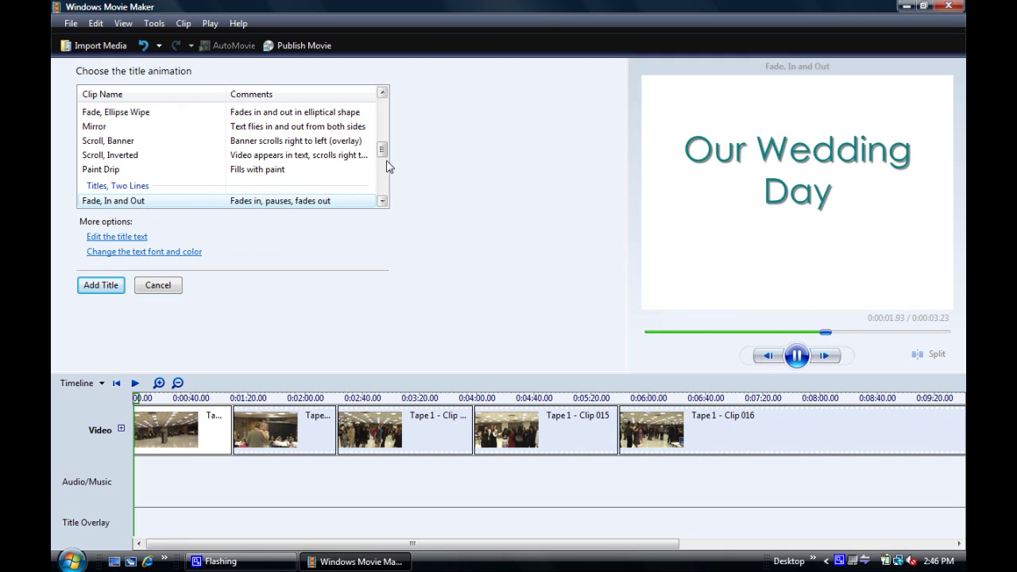
pyautogui.click(266, 159)
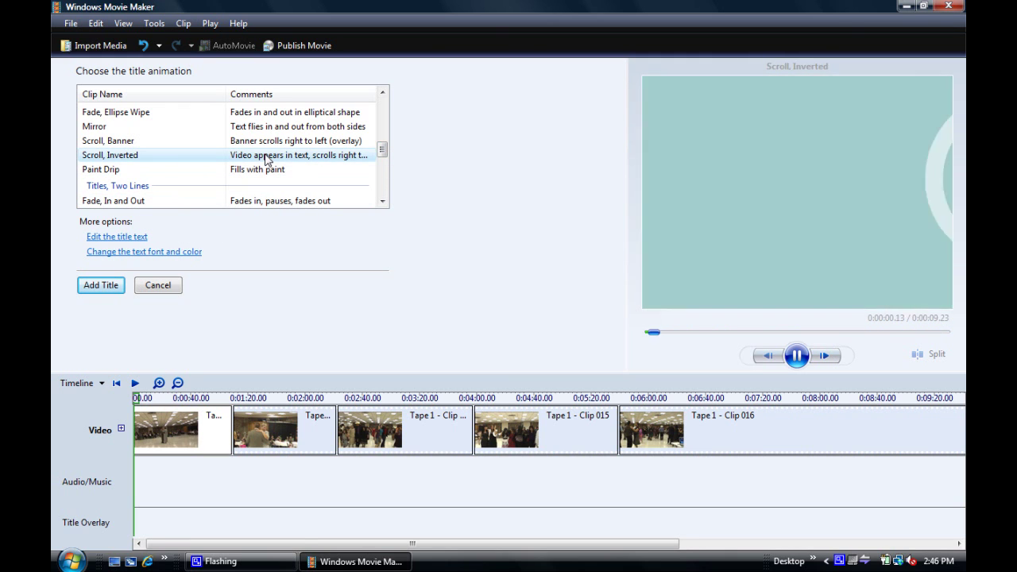
pyautogui.scroll(-2, 382, 154)
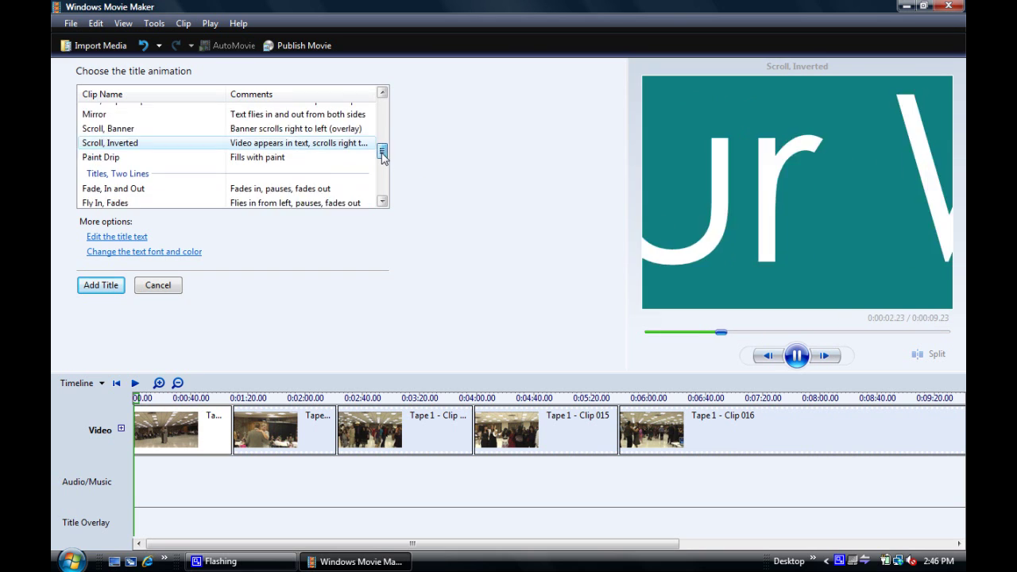
pyautogui.click(302, 154)
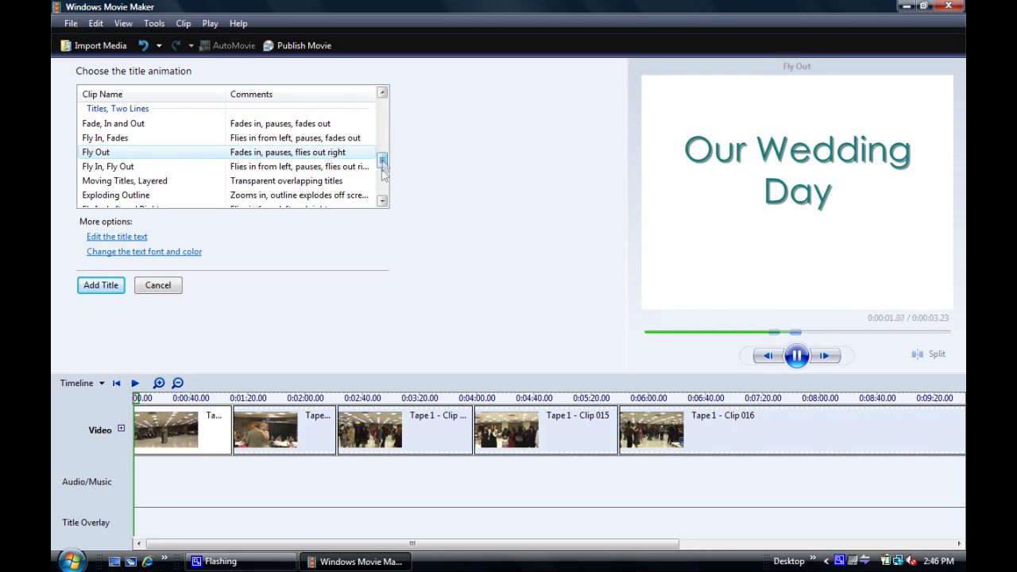
pyautogui.moveTo(381, 165); pyautogui.dragTo(381, 141)
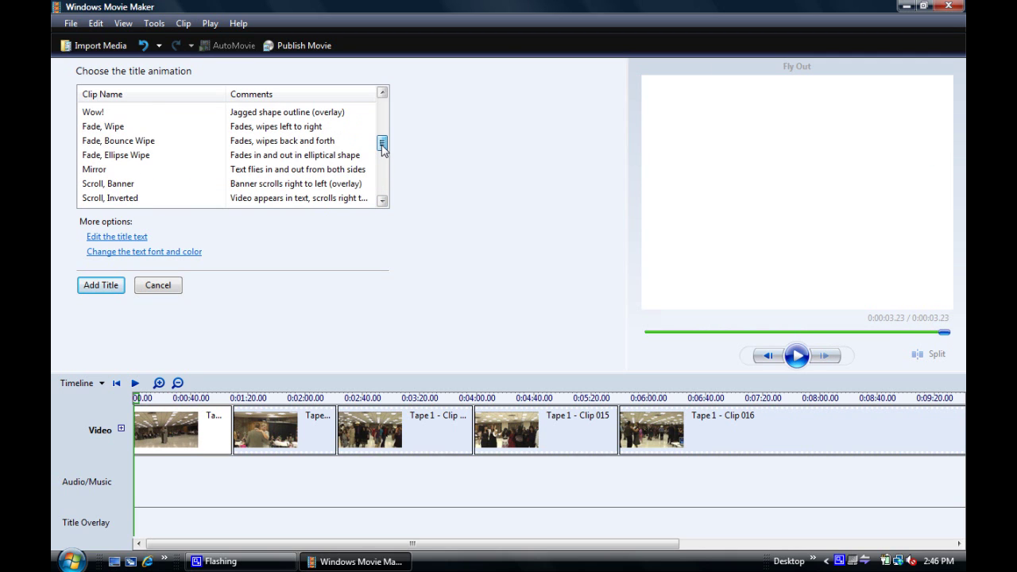
pyautogui.click(188, 130)
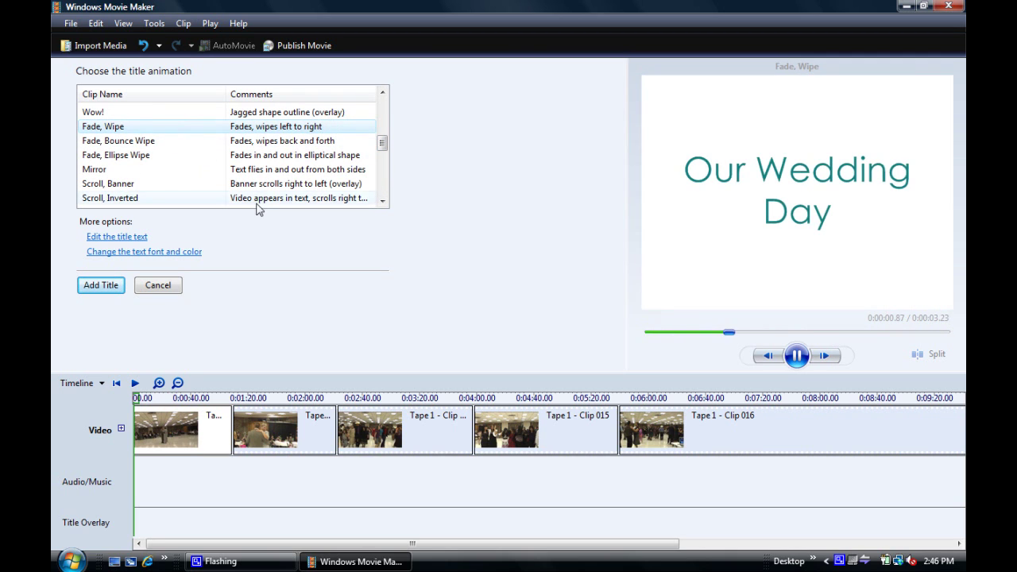
pyautogui.click(104, 290)
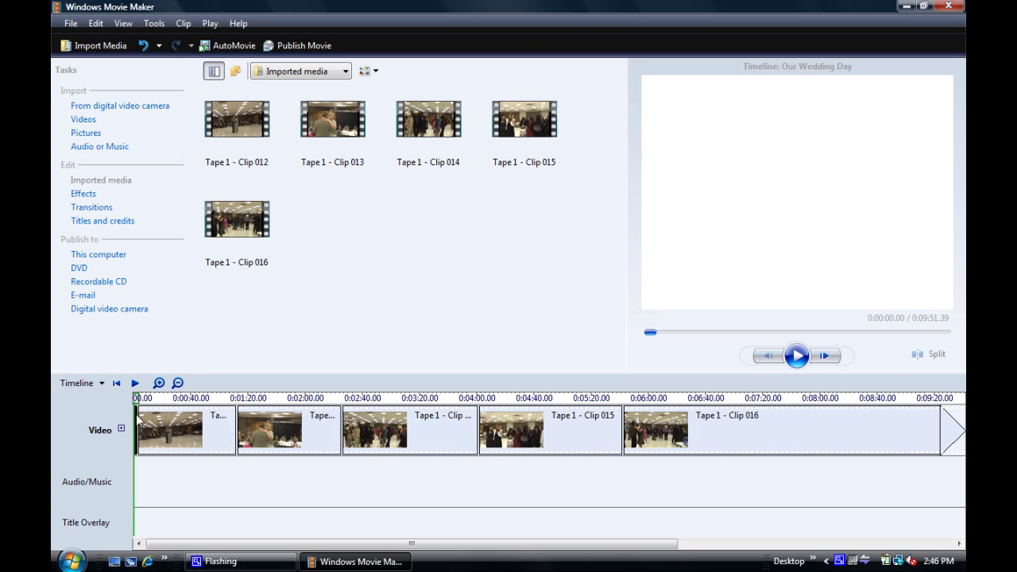
# - Play the movie from the opening title into Clip 012 and pause it at about 7 seconds
pyautogui.click(797, 356)
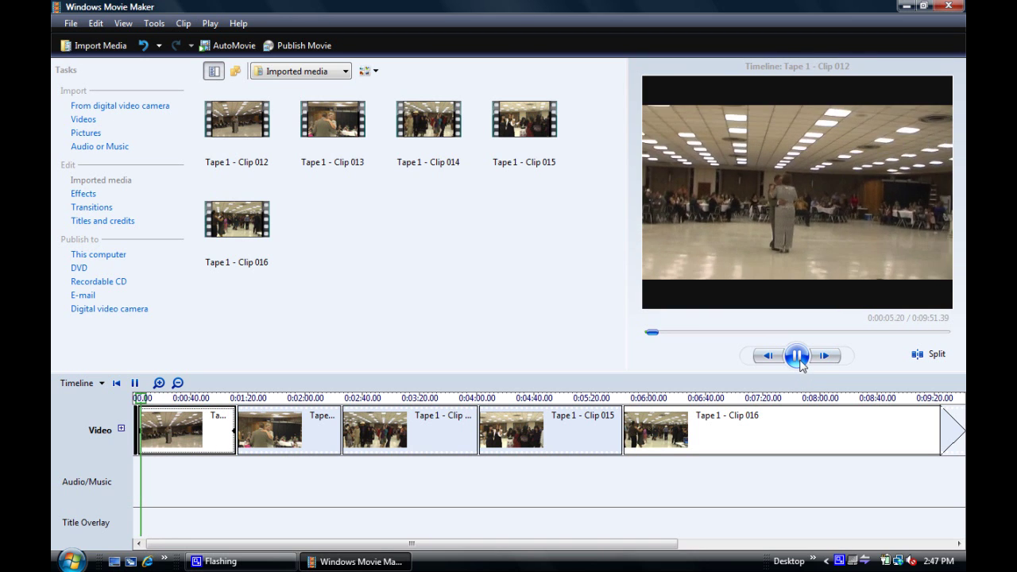
pyautogui.click(796, 356)
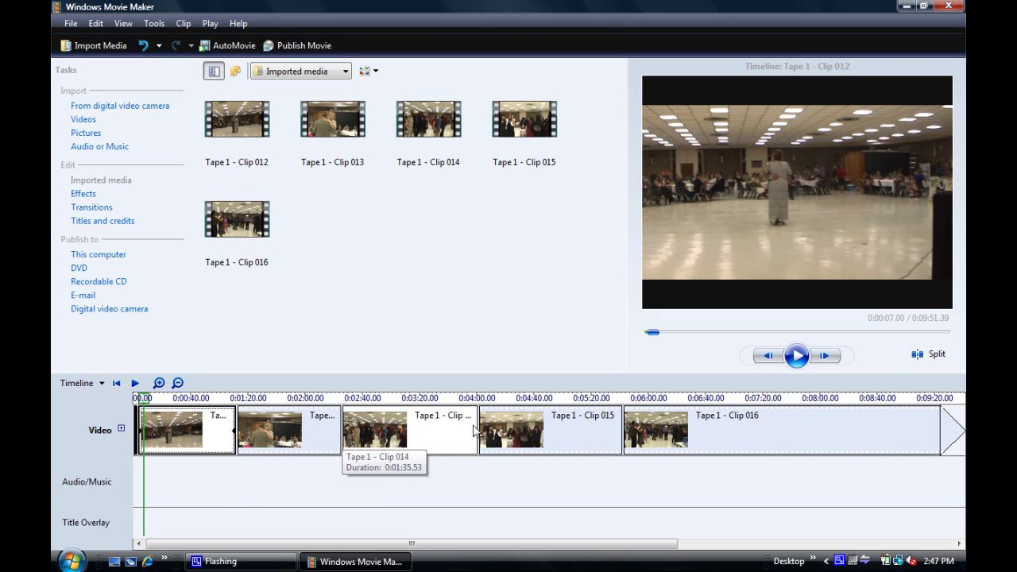
# - Review Clips 016, 014 and 013 on the Video track and scrub through Clip 013 to 0:01:48.50
pyautogui.click(626, 435)
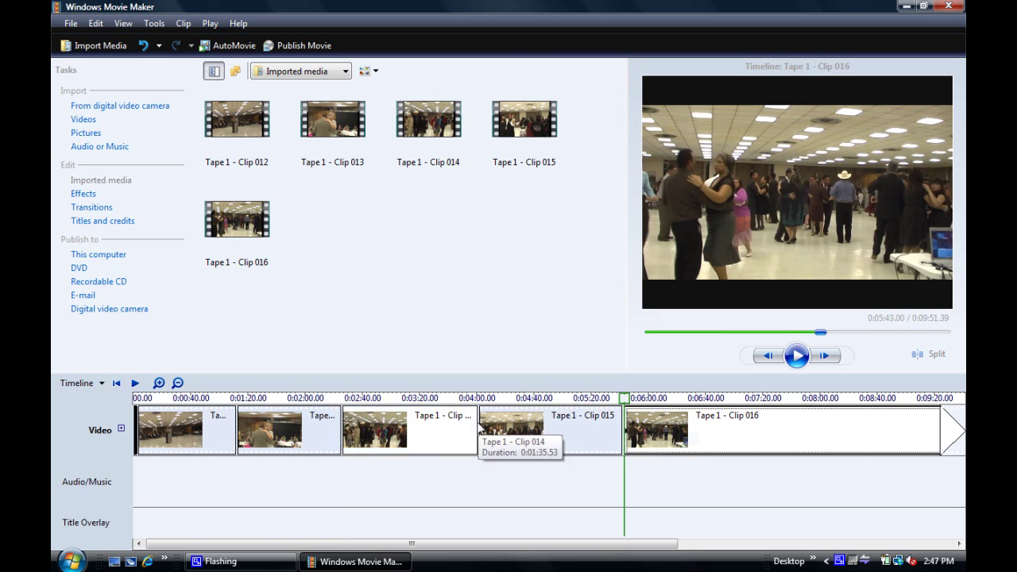
pyautogui.click(445, 433)
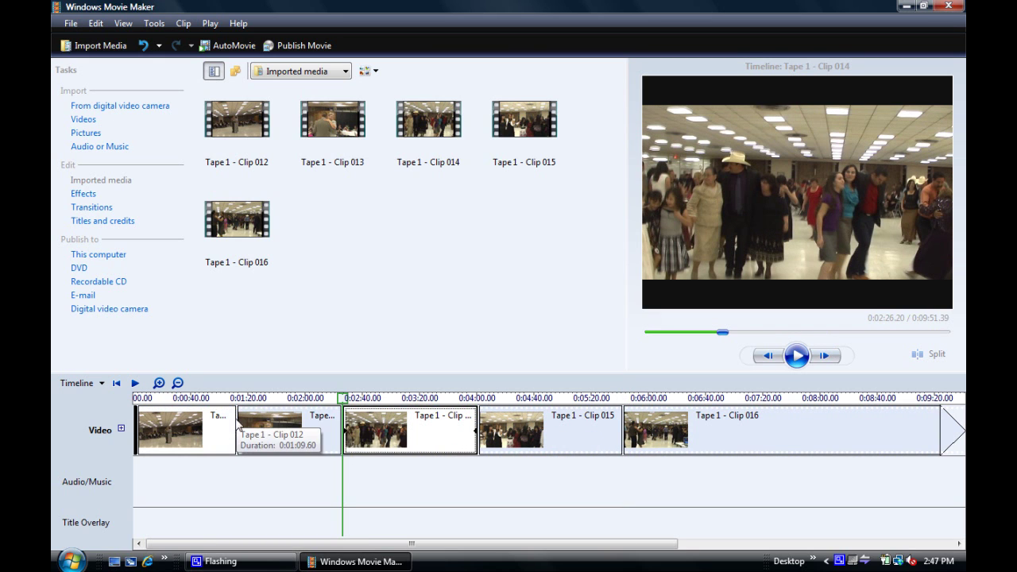
pyautogui.click(265, 425)
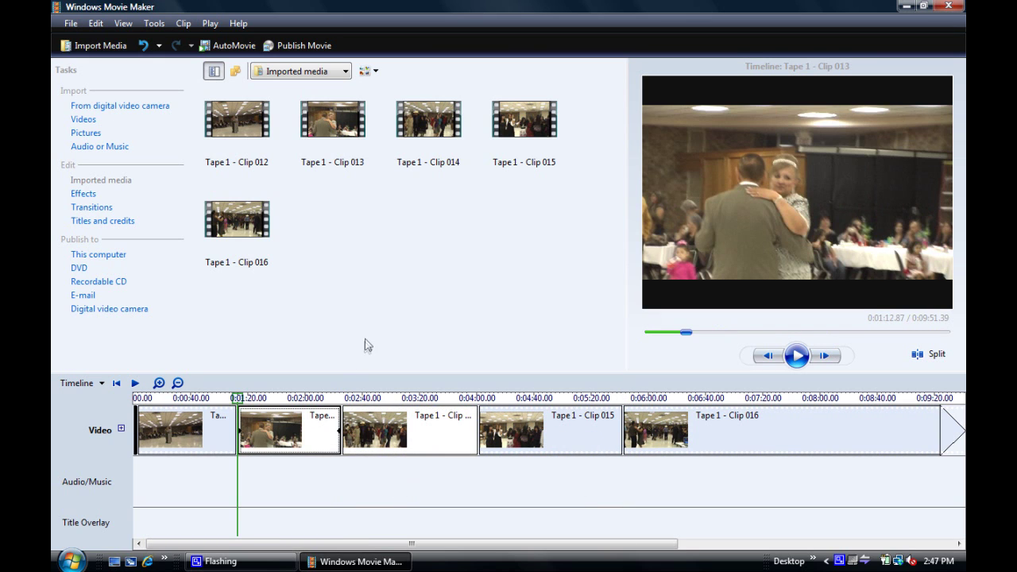
pyautogui.click(357, 350)
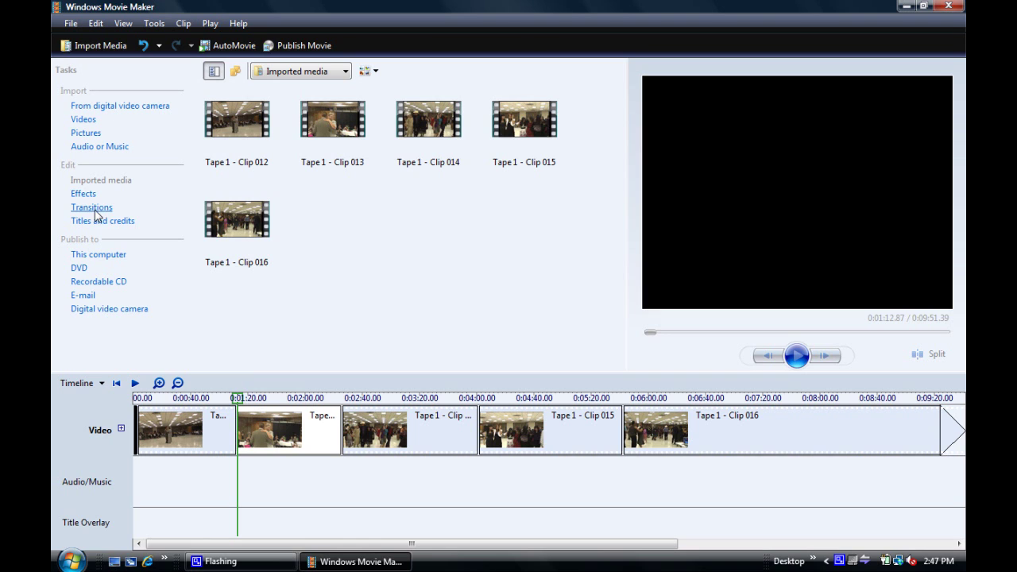
pyautogui.click(267, 443)
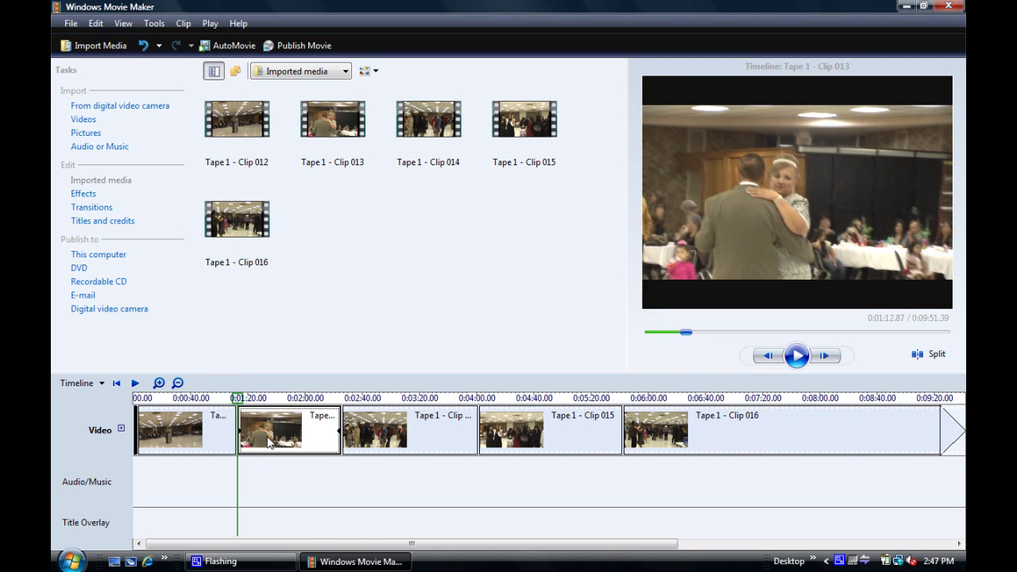
pyautogui.moveTo(238, 399); pyautogui.dragTo(291, 405)
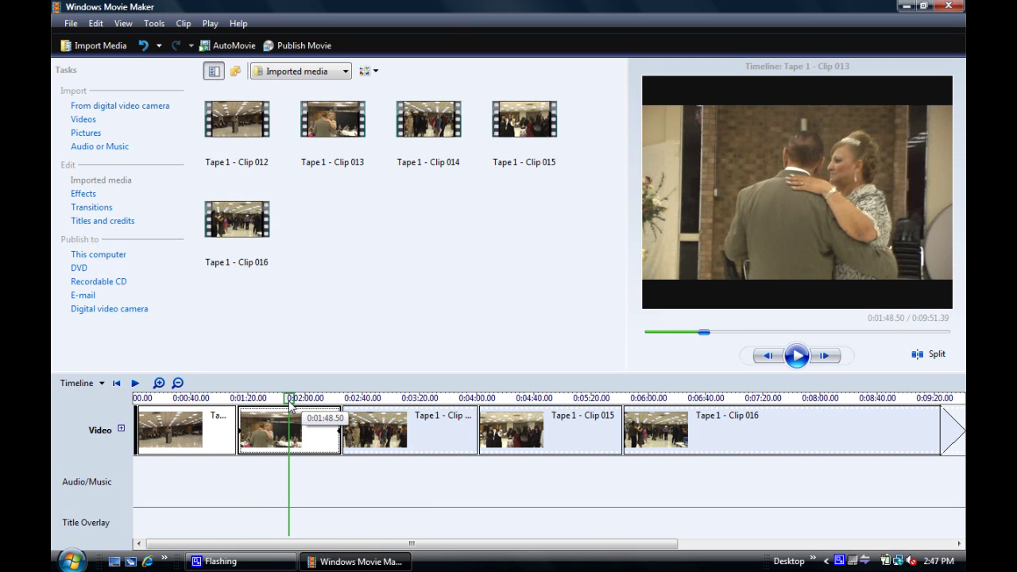
# - Split Clip 016 on the Video track at 0:07:39.00
pyautogui.moveTo(389, 544); pyautogui.dragTo(551, 469)
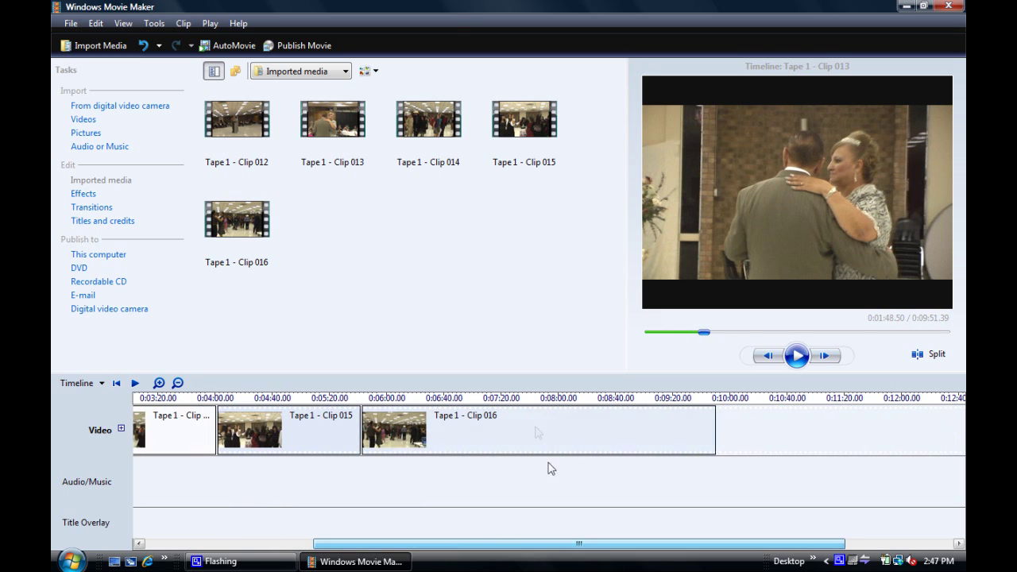
pyautogui.click(524, 403)
pyautogui.moveTo(524, 402)
pyautogui.mouseDown()
pyautogui.moveTo(600, 404)
pyautogui.moveTo(509, 406)
pyautogui.moveTo(528, 404)
pyautogui.mouseUp()
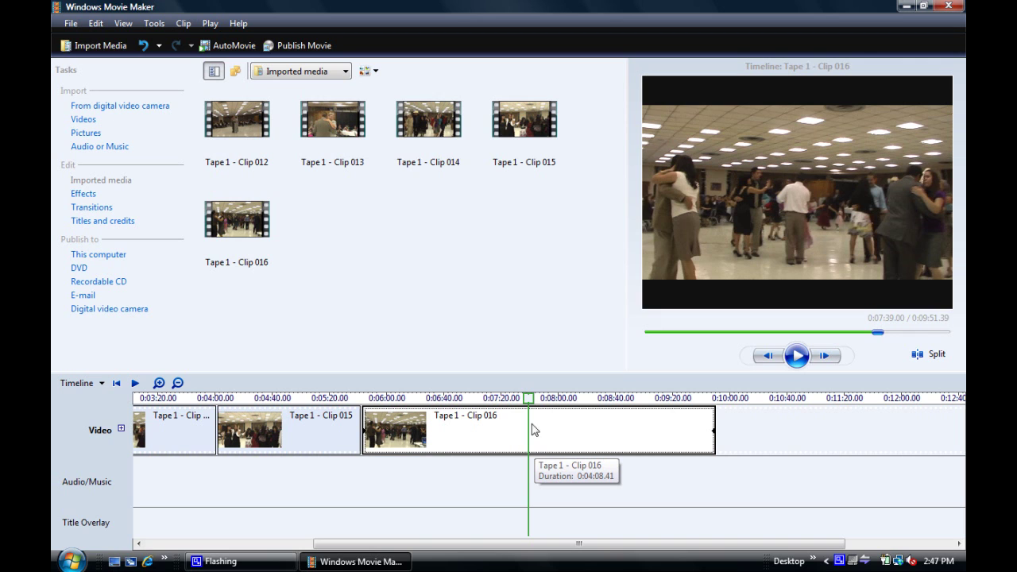
pyautogui.click(918, 358)
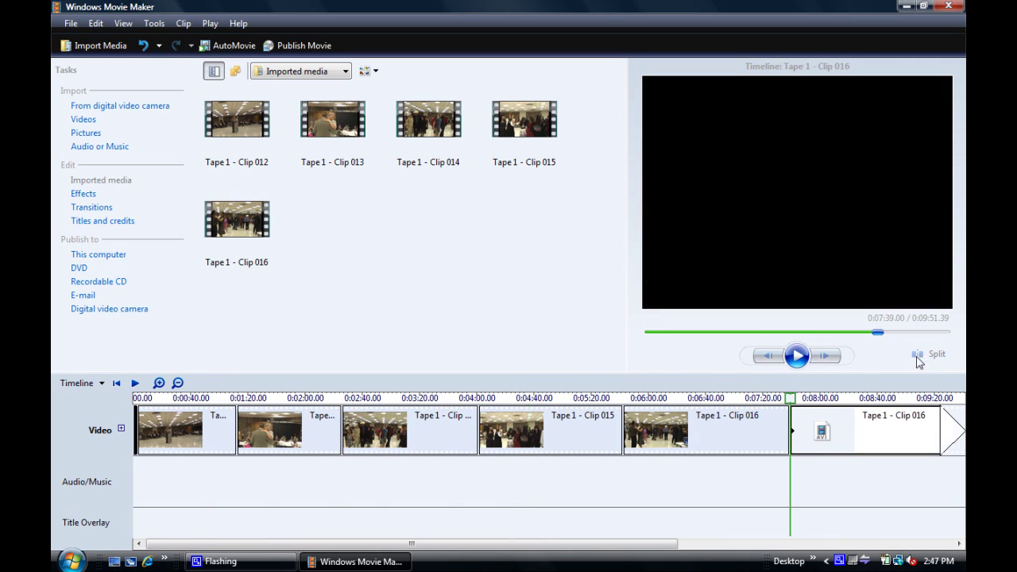
pyautogui.moveTo(680, 545); pyautogui.dragTo(786, 549)
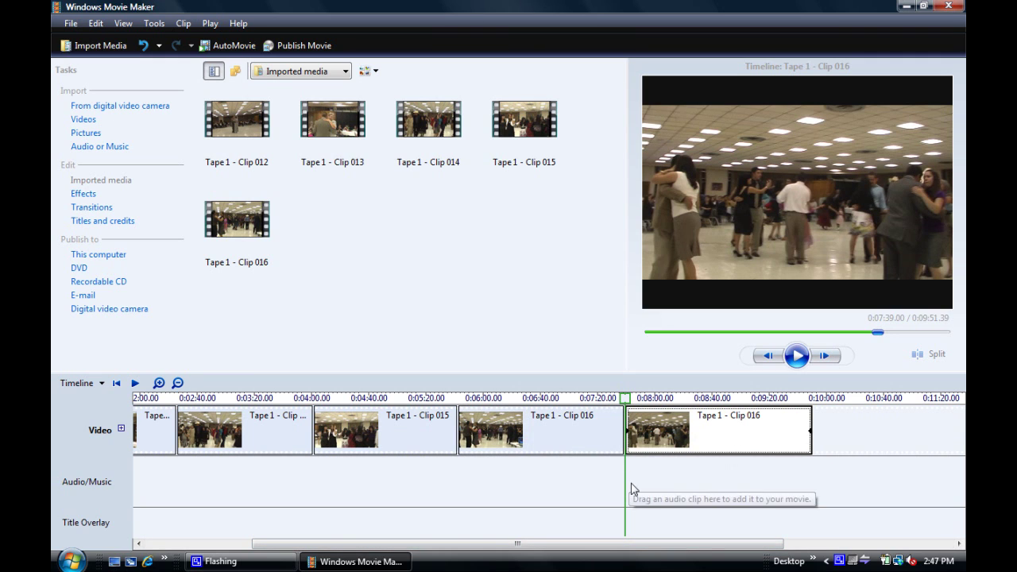
# - Add the Heart transition between Clip 012 and Clip 013 on the Video track and play it back
pyautogui.moveTo(630, 545); pyautogui.dragTo(436, 546)
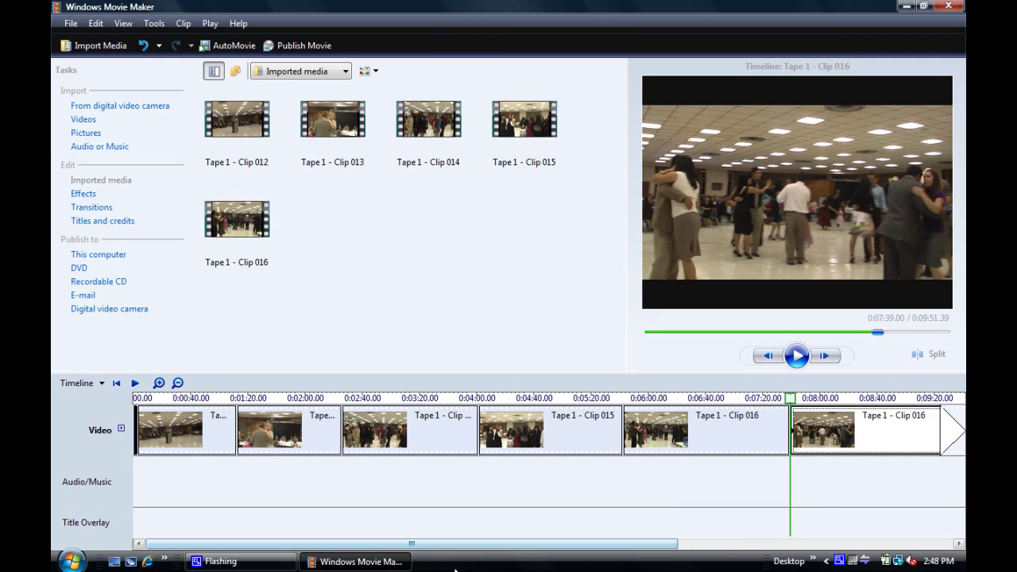
pyautogui.click(93, 207)
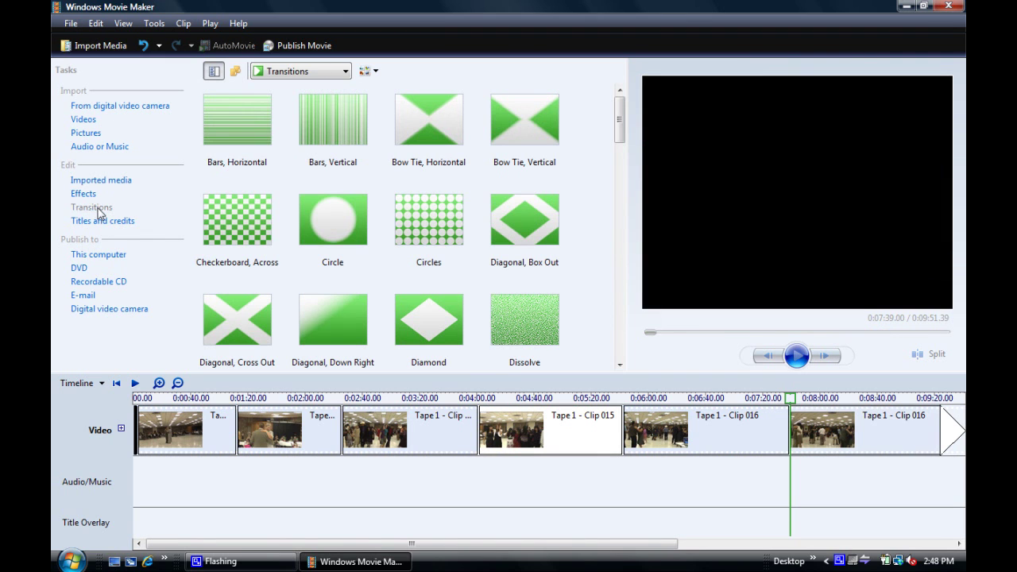
pyautogui.moveTo(620, 125); pyautogui.dragTo(621, 201)
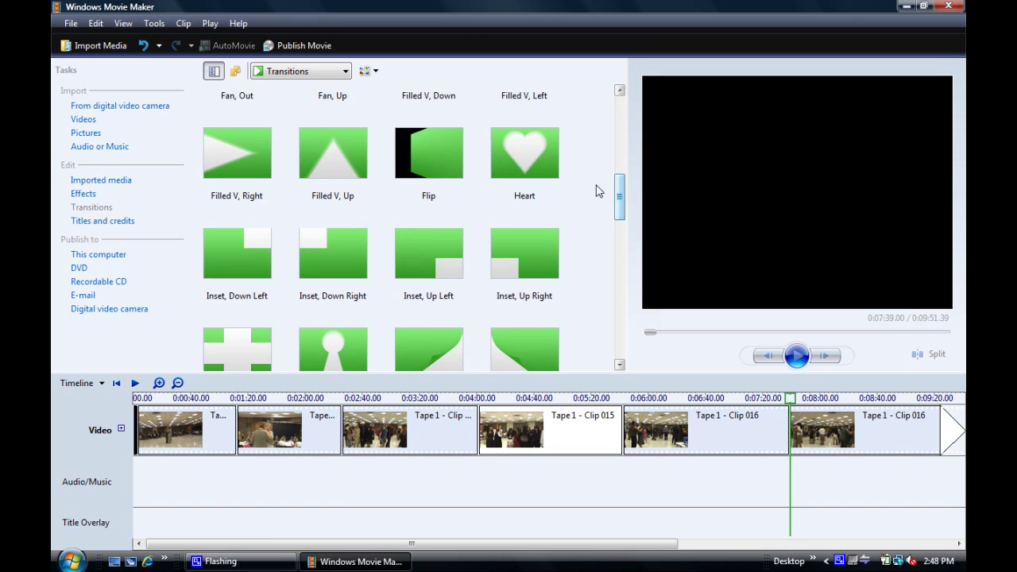
pyautogui.click(525, 150)
pyautogui.click(423, 437)
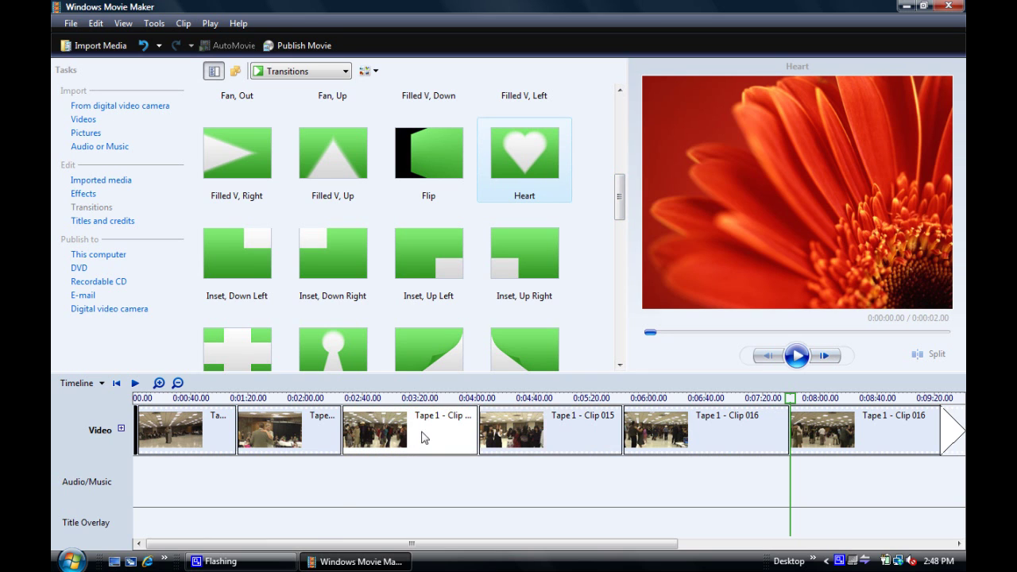
pyautogui.moveTo(310, 544); pyautogui.dragTo(269, 545)
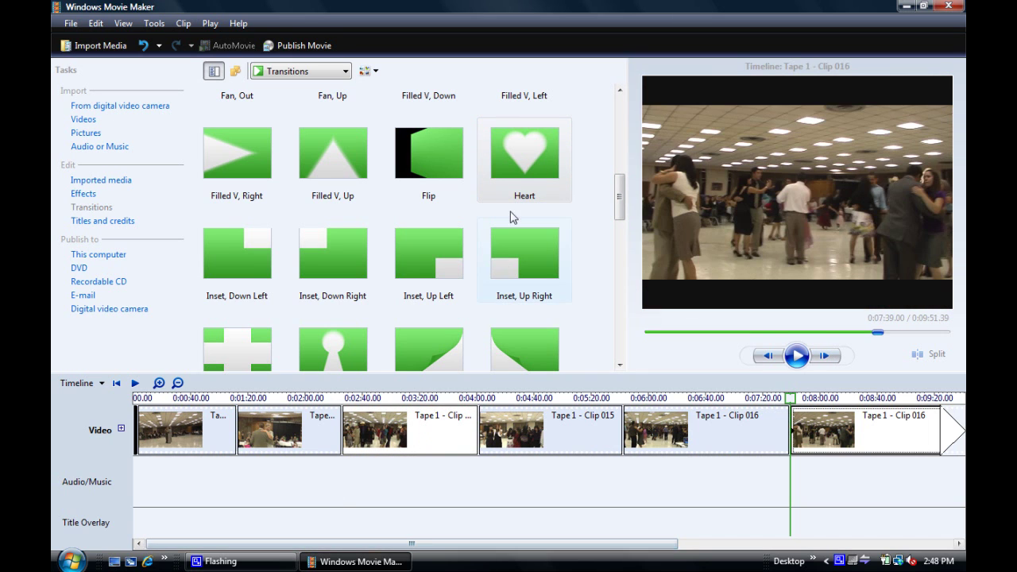
pyautogui.moveTo(522, 153); pyautogui.dragTo(485, 197)
pyautogui.moveTo(435, 245); pyautogui.dragTo(239, 421)
pyautogui.click(240, 426)
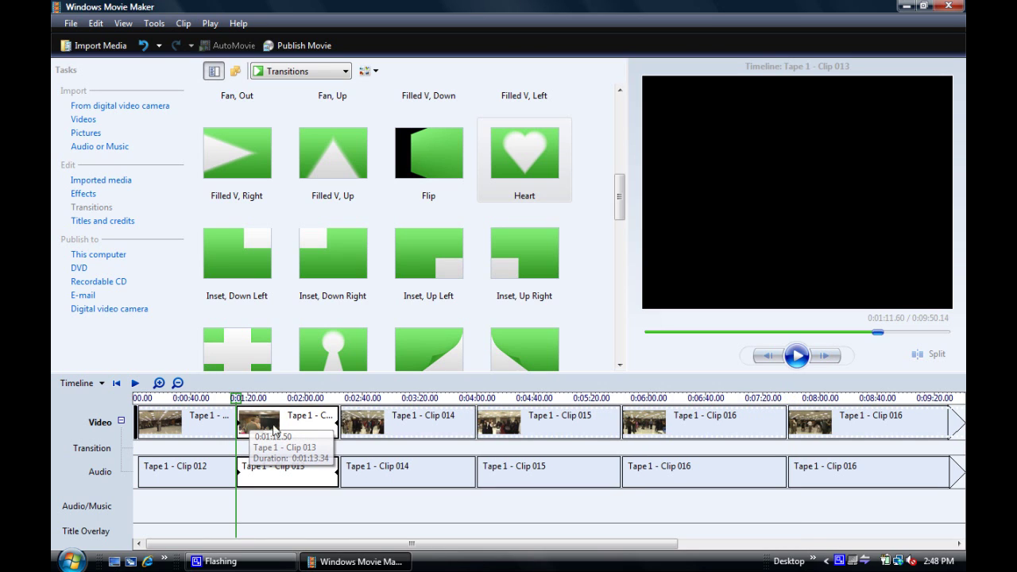
pyautogui.click(797, 358)
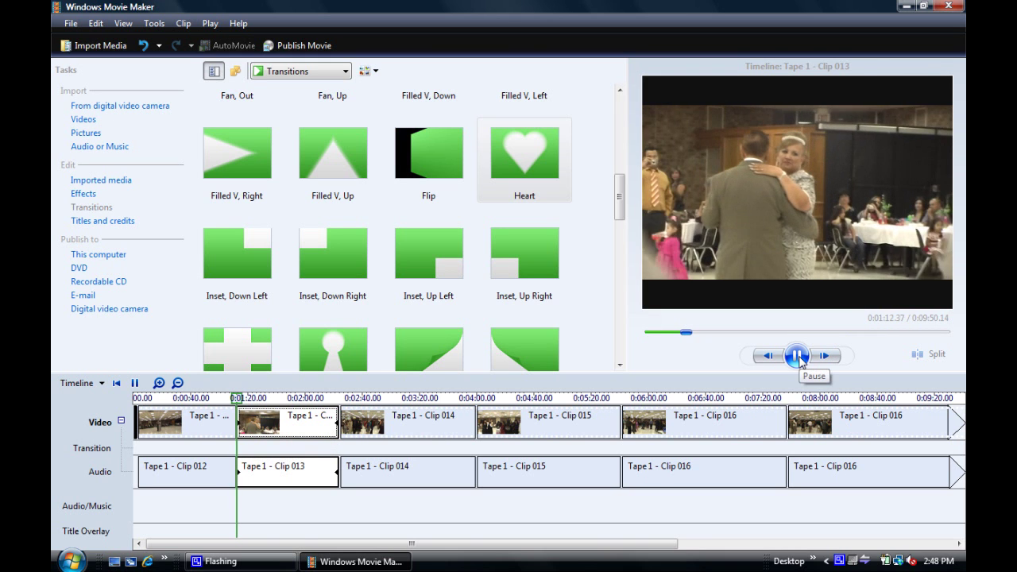
pyautogui.click(797, 359)
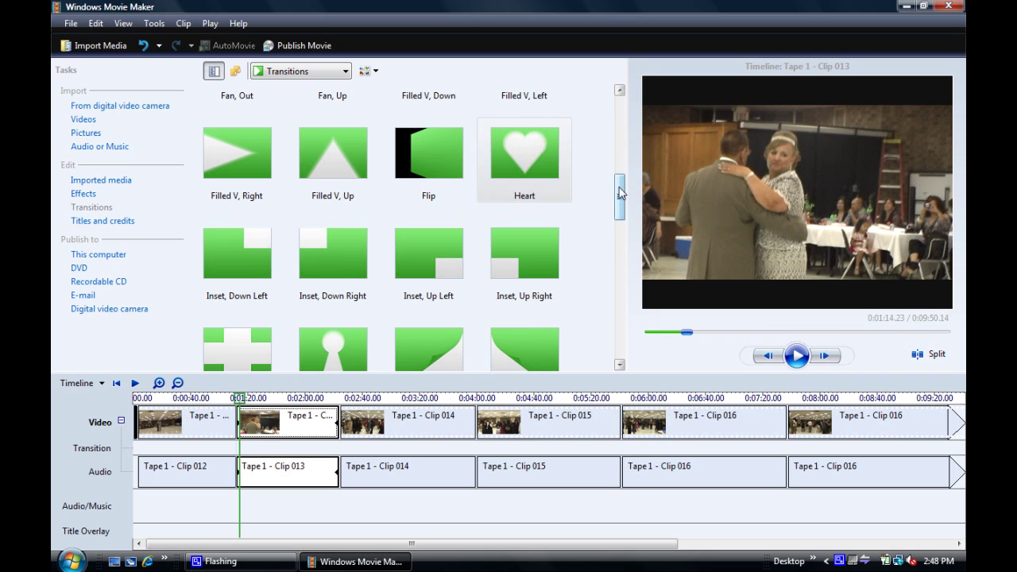
# - Add the Page Curl, Up Right transition between Clip 013 and Clip 014 and play it back
pyautogui.moveTo(625, 192); pyautogui.dragTo(620, 223)
pyautogui.moveTo(516, 169)
pyautogui.mouseDown()
pyautogui.moveTo(375, 315)
pyautogui.moveTo(341, 387)
pyautogui.moveTo(342, 422)
pyautogui.mouseUp()
pyautogui.click(797, 356)
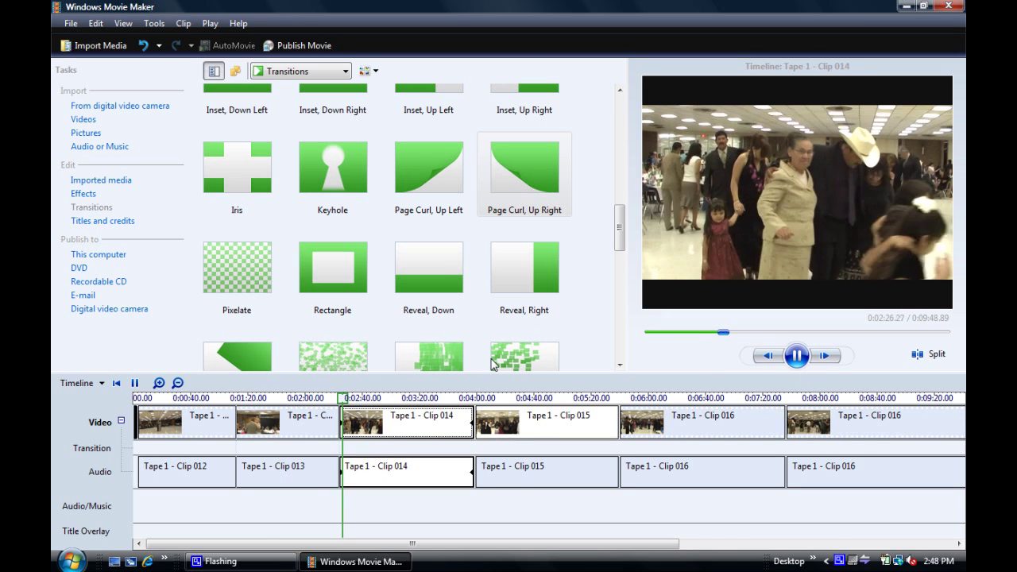
pyautogui.click(797, 356)
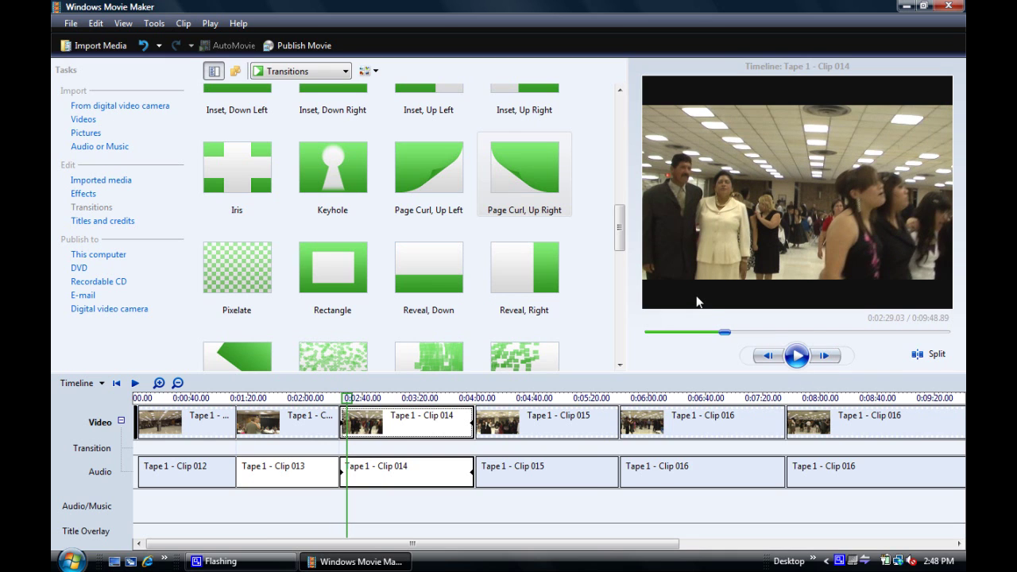
# - Review frames of Clips 012, 014 and 015 by moving the playhead to 0:00:22.50, 0:02:40.50 and 0:04:40.50
pyautogui.press('XF86AudioLowerVolume')
pyautogui.click(154, 495)
pyautogui.click(157, 421)
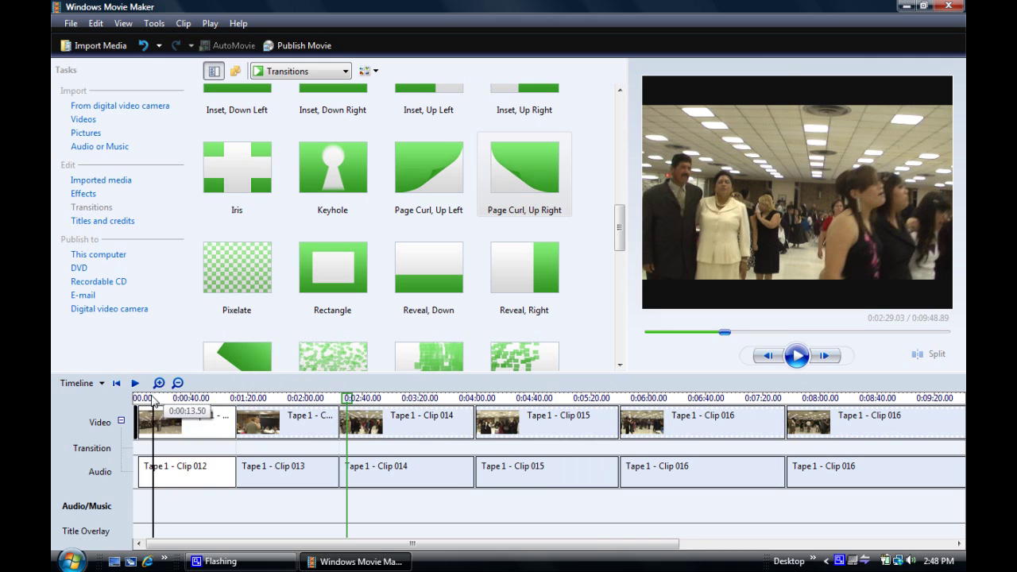
pyautogui.moveTo(192, 403); pyautogui.dragTo(165, 405)
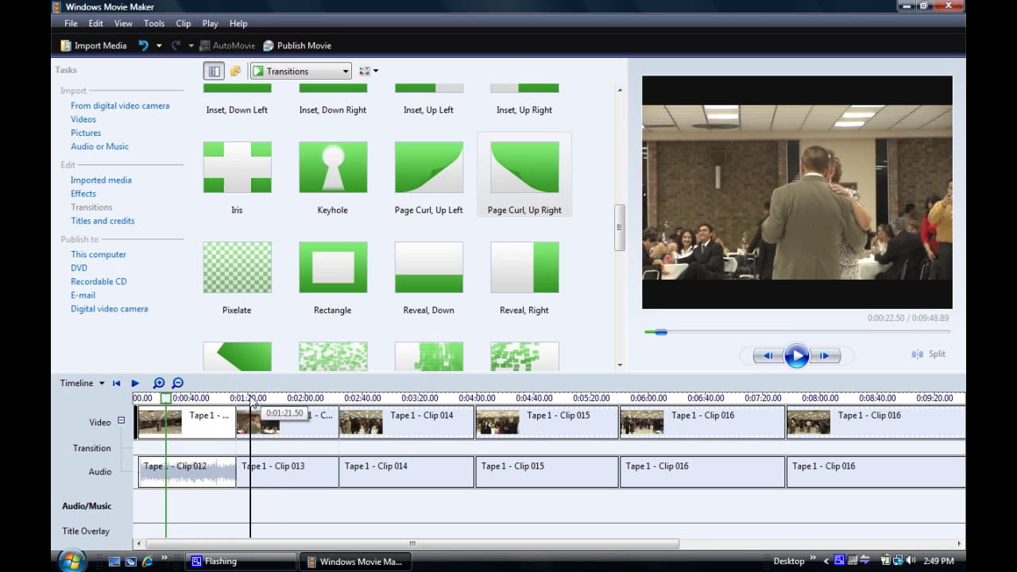
pyautogui.click(363, 401)
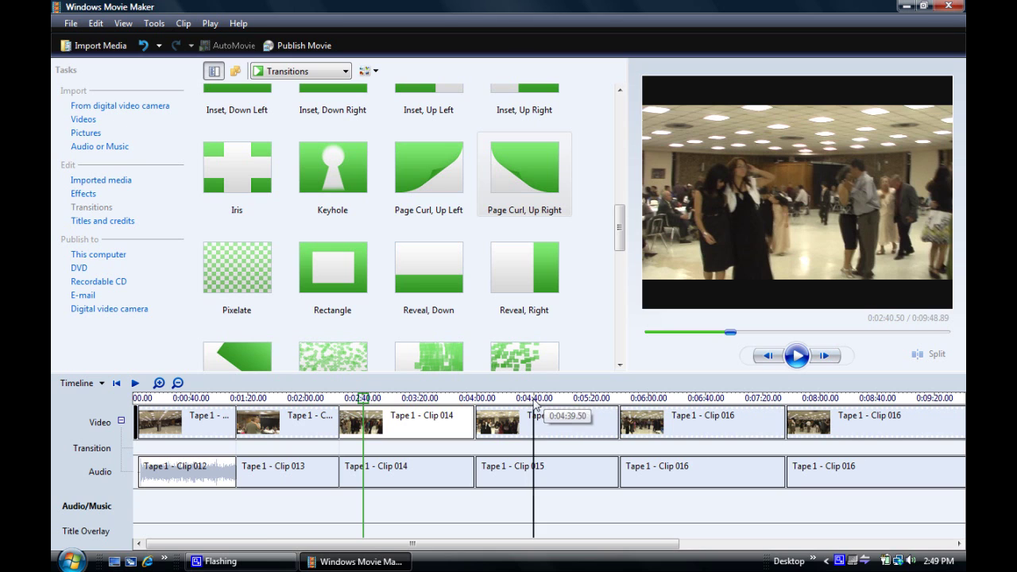
pyautogui.click(535, 404)
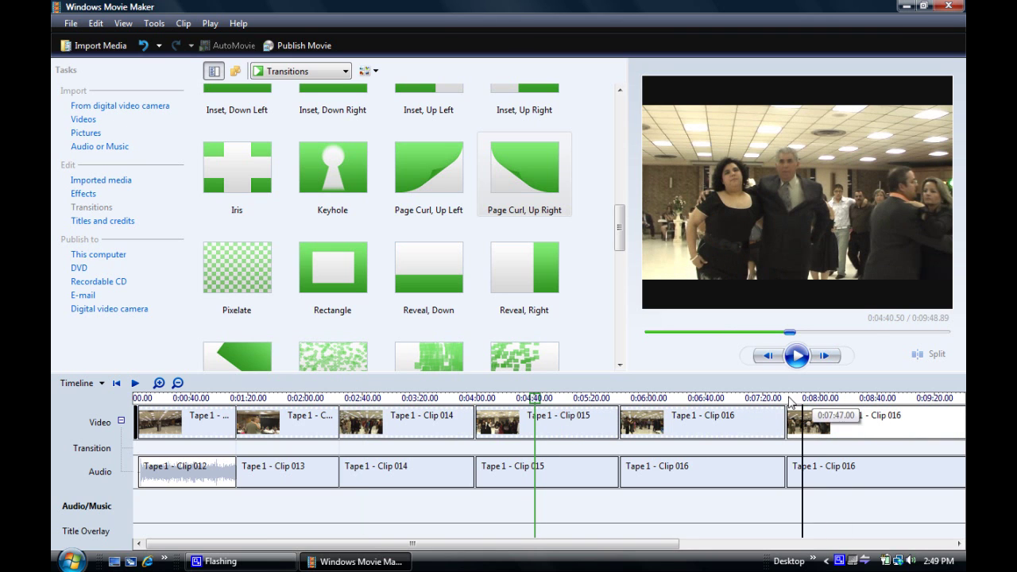